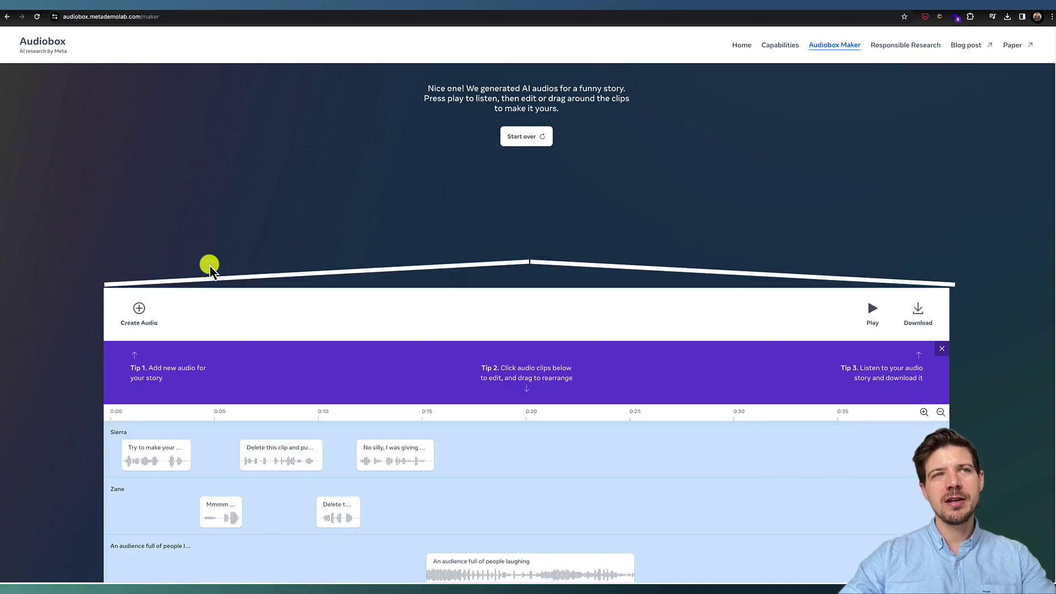
Shift the first speech clip in the top track slightly later on the timeline and play the story, stopping partway
{"action": "scroll", "coordinate": [208, 266], "scroll_direction": "down", "scroll_amount": 3}
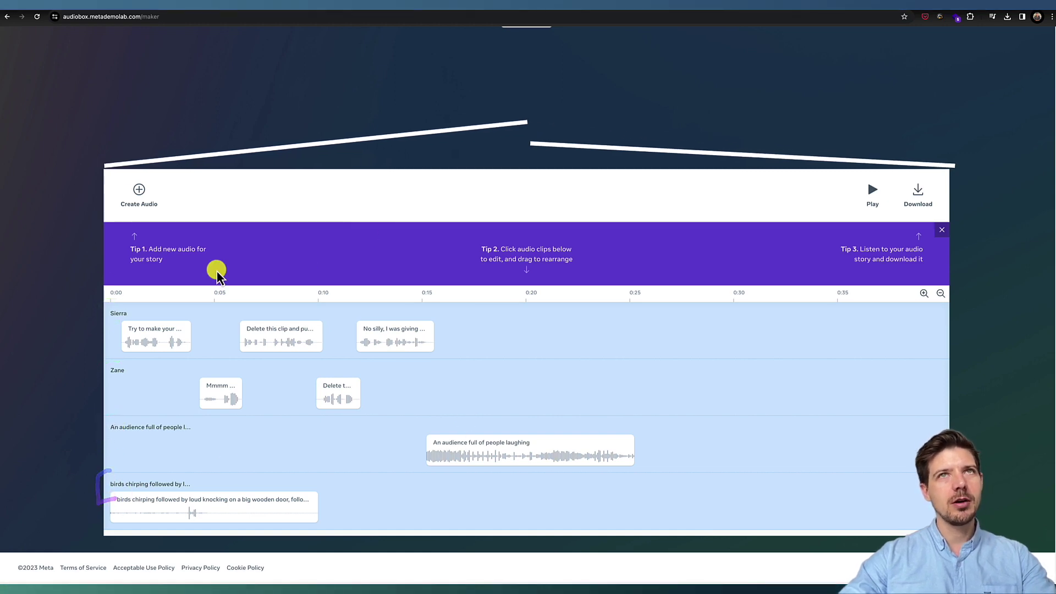
{"action": "mouse_move", "coordinate": [149, 330]}
{"action": "left_mouse_down"}
{"action": "mouse_move", "coordinate": [167, 330]}
{"action": "mouse_move", "coordinate": [153, 330]}
{"action": "left_mouse_up"}
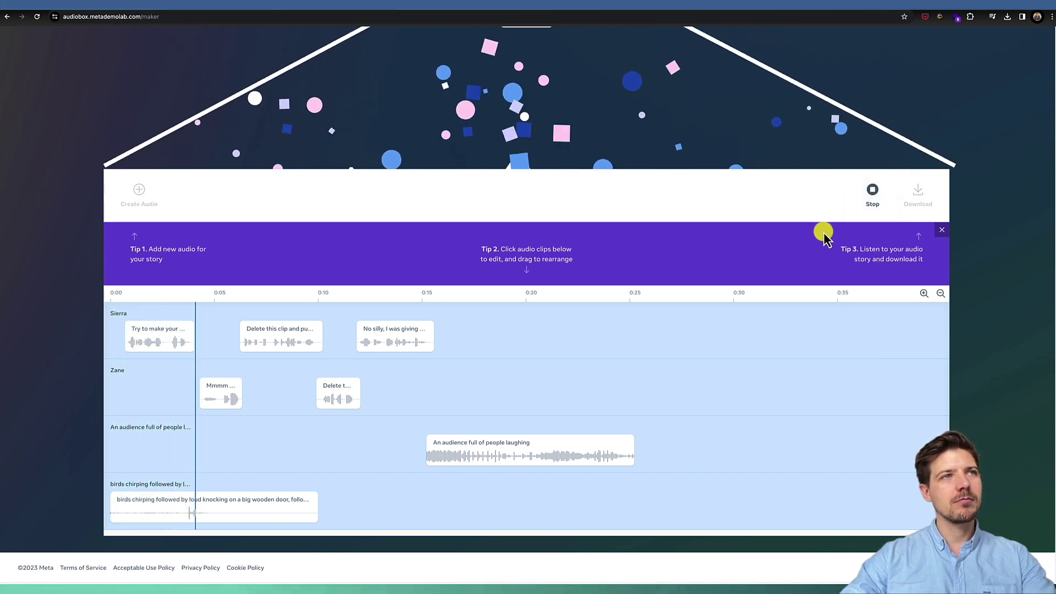
{"action": "left_click", "coordinate": [881, 196]}
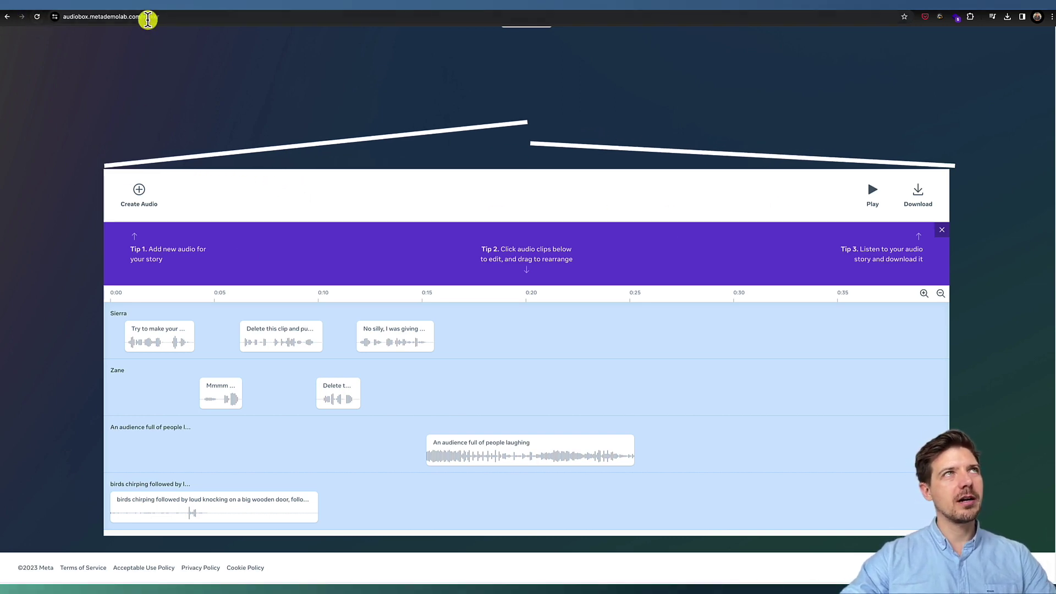
Reload the Audiobox Maker page, skip its introduction and start an audio story from scratch
{"action": "key", "text": "super+r"}
{"action": "left_click", "coordinate": [550, 201]}
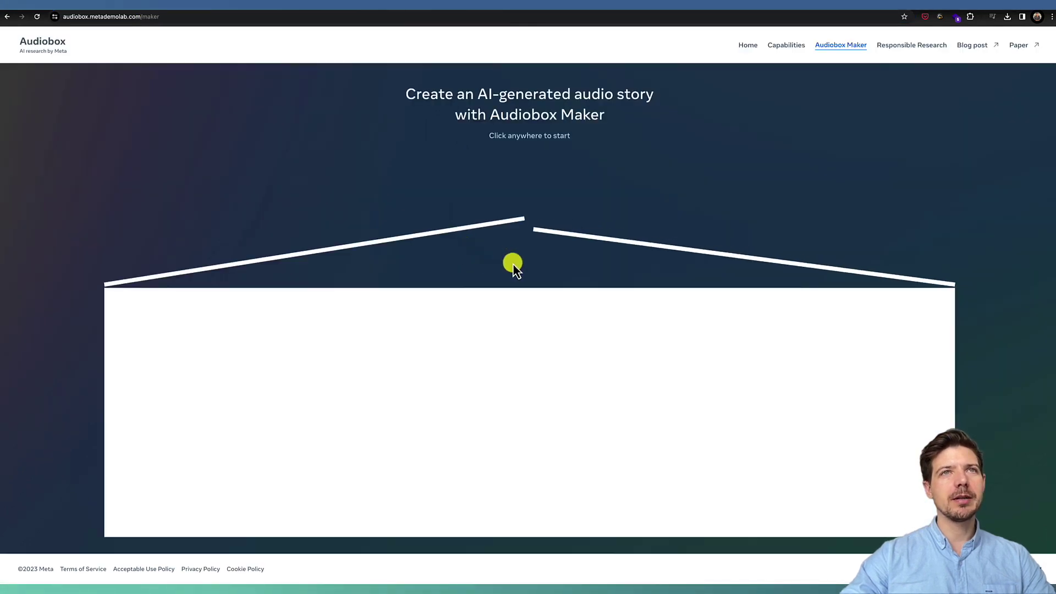
{"action": "left_click", "coordinate": [601, 279]}
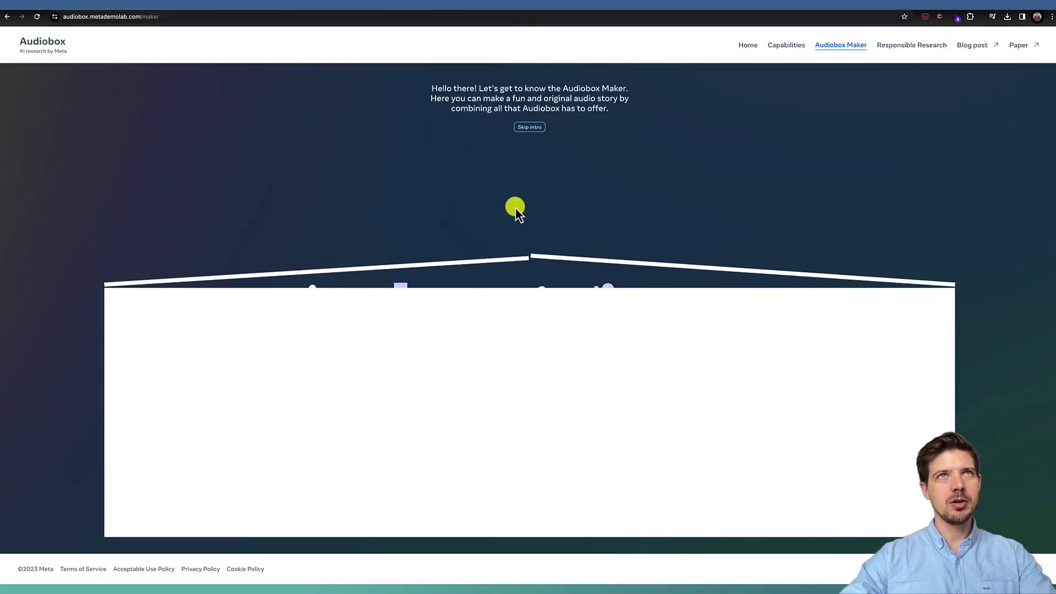
{"action": "left_click", "coordinate": [531, 128]}
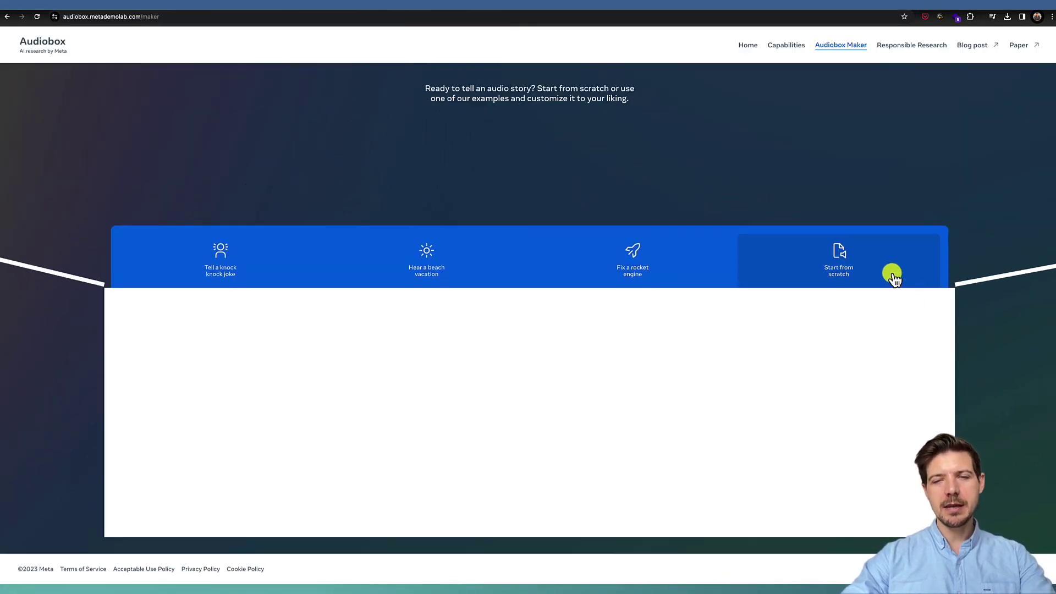
{"action": "left_click", "coordinate": [840, 252]}
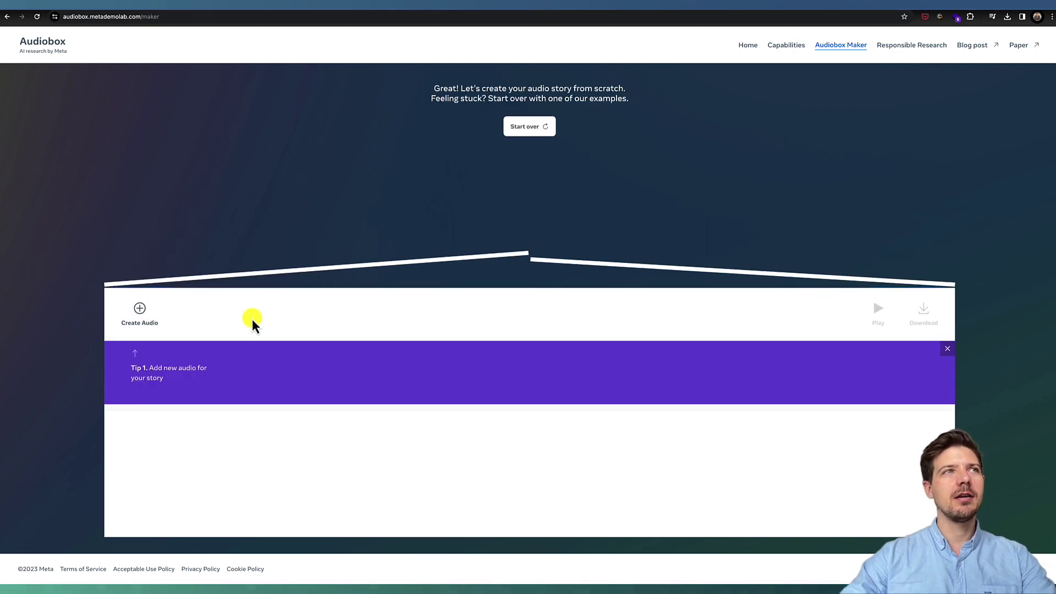
Start creating audio for the story, look at the saved voices, and return to adding speech
{"action": "left_click", "coordinate": [144, 319]}
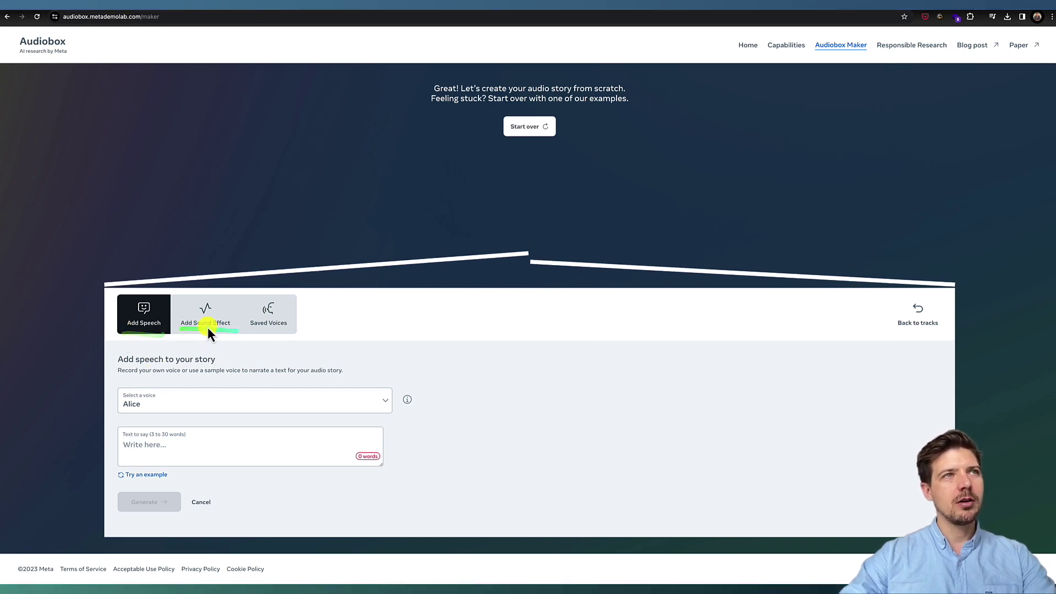
{"action": "left_click", "coordinate": [271, 308]}
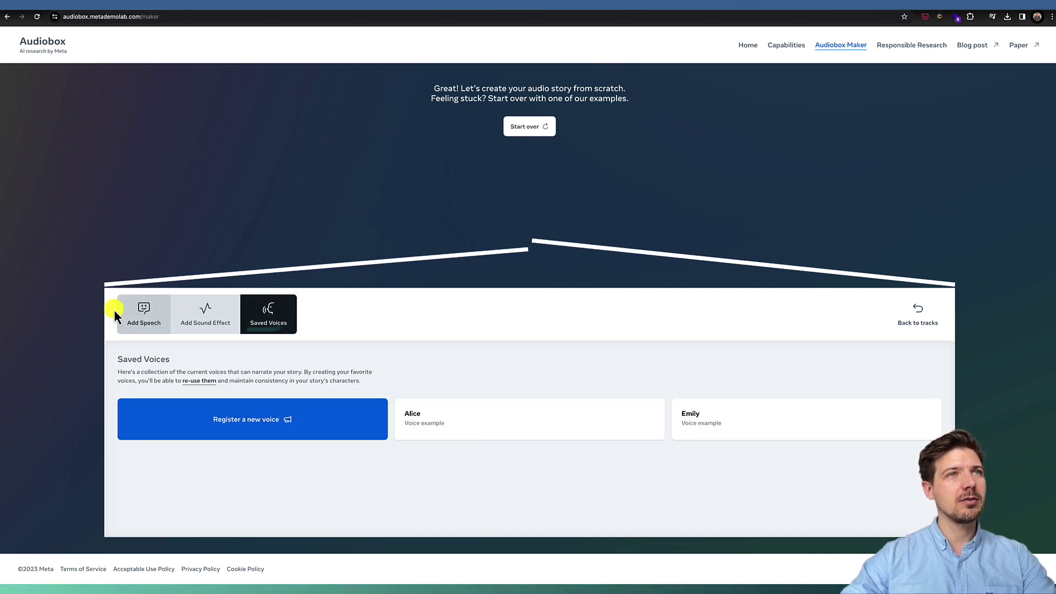
{"action": "left_click", "coordinate": [137, 311]}
{"action": "left_click", "coordinate": [267, 314]}
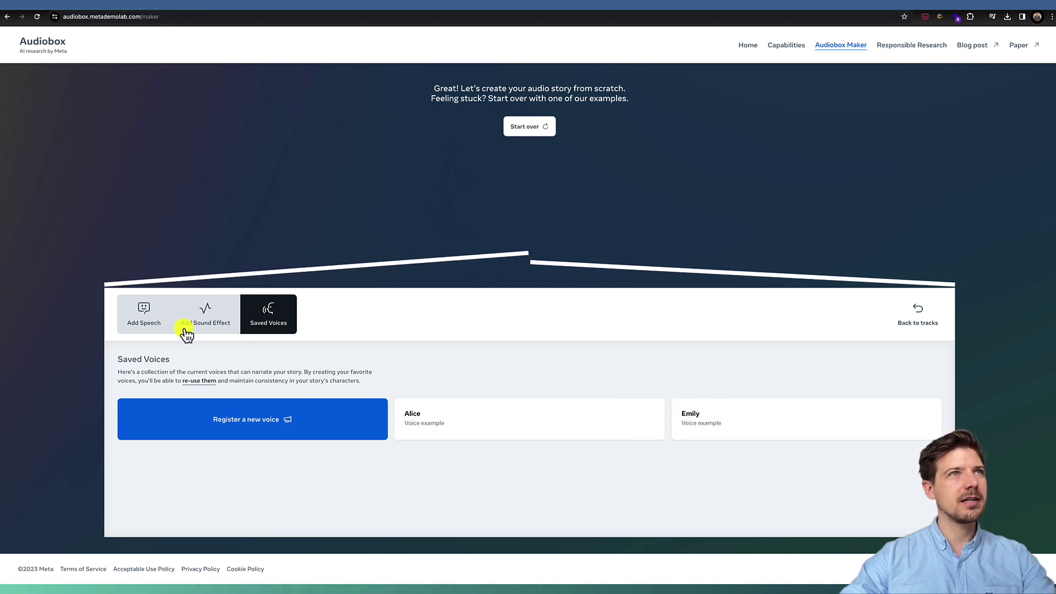
{"action": "left_click", "coordinate": [141, 315]}
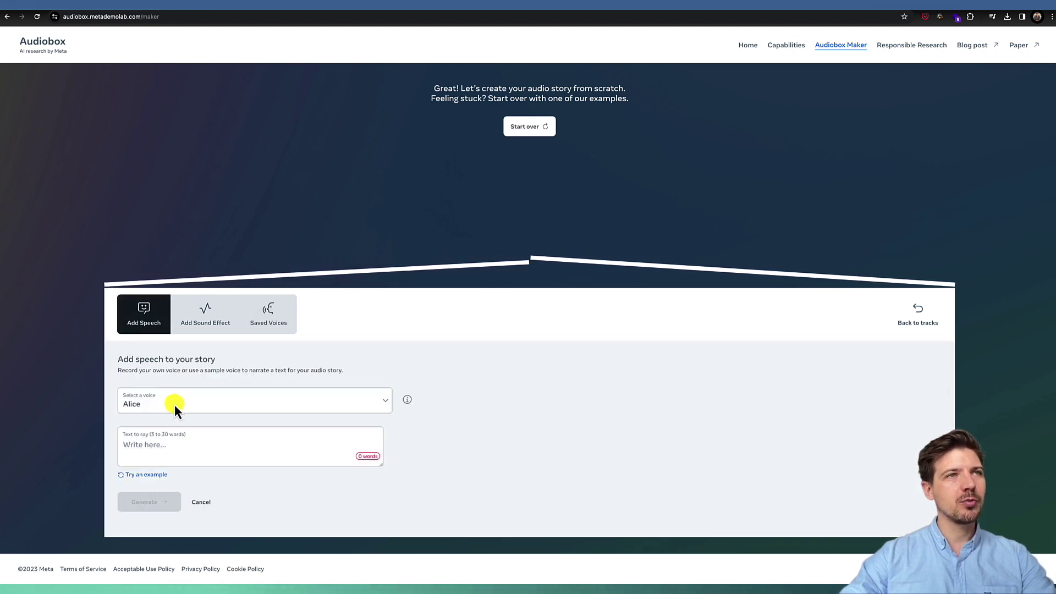
Check the available voices for the speech and begin registering a new voice from a description
{"action": "left_click", "coordinate": [175, 406]}
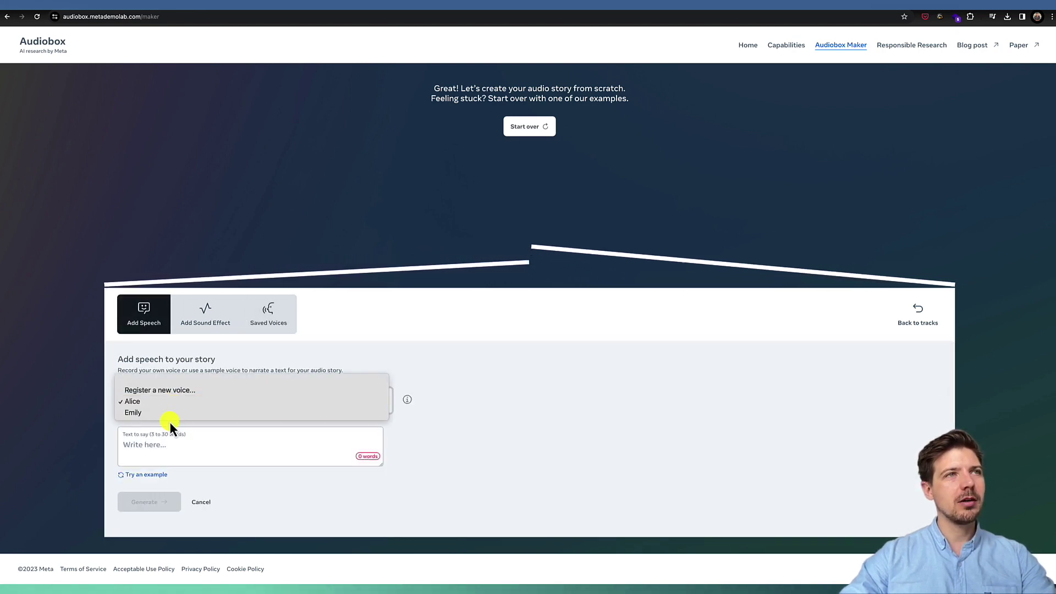
{"action": "left_click", "coordinate": [110, 400]}
{"action": "left_click", "coordinate": [127, 406]}
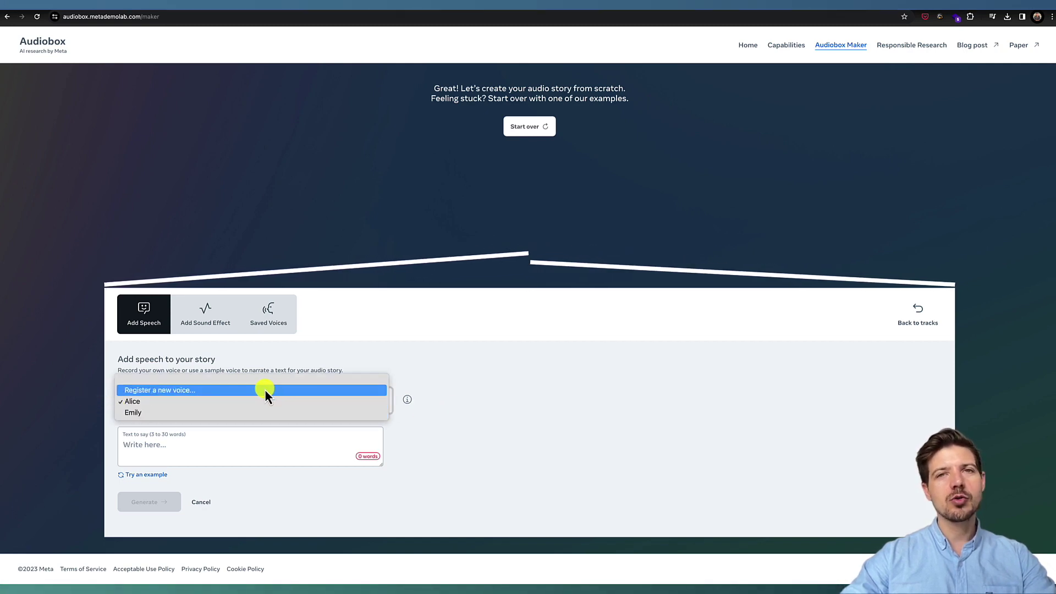
{"action": "left_click", "coordinate": [265, 391]}
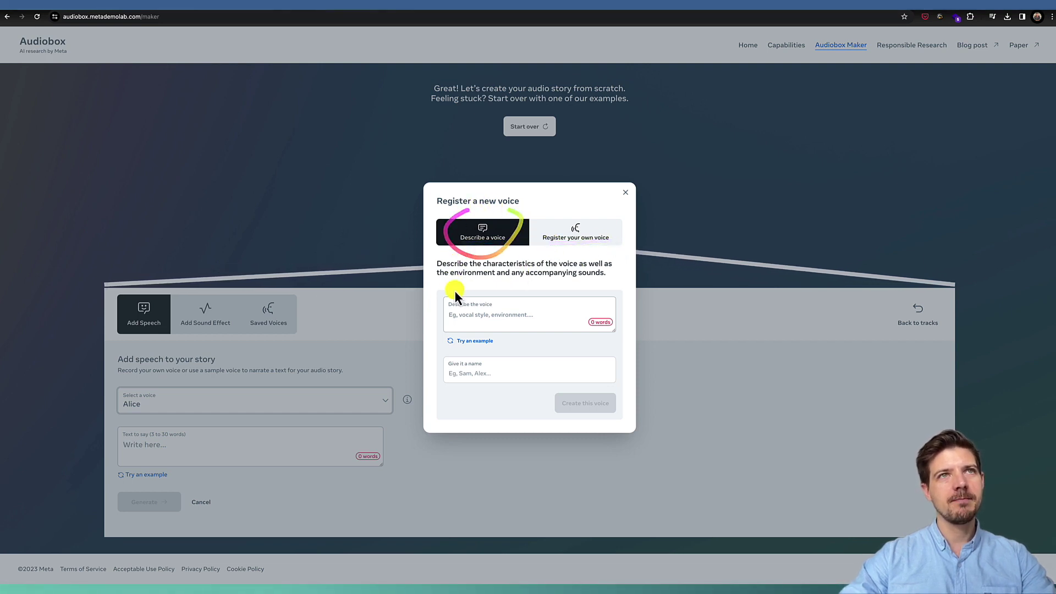
{"action": "left_click", "coordinate": [475, 318]}
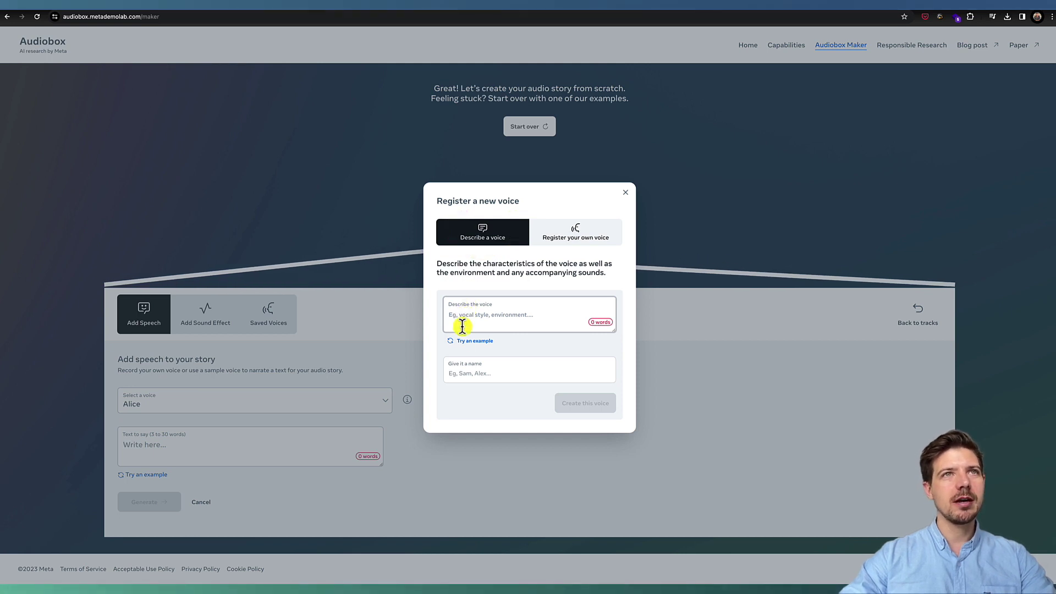
{"action": "left_click", "coordinate": [454, 373]}
{"action": "mouse_move", "coordinate": [142, 378]}
{"action": "left_mouse_down"}
{"action": "mouse_move", "coordinate": [94, 412]}
{"action": "mouse_move", "coordinate": [165, 416]}
{"action": "left_mouse_up"}
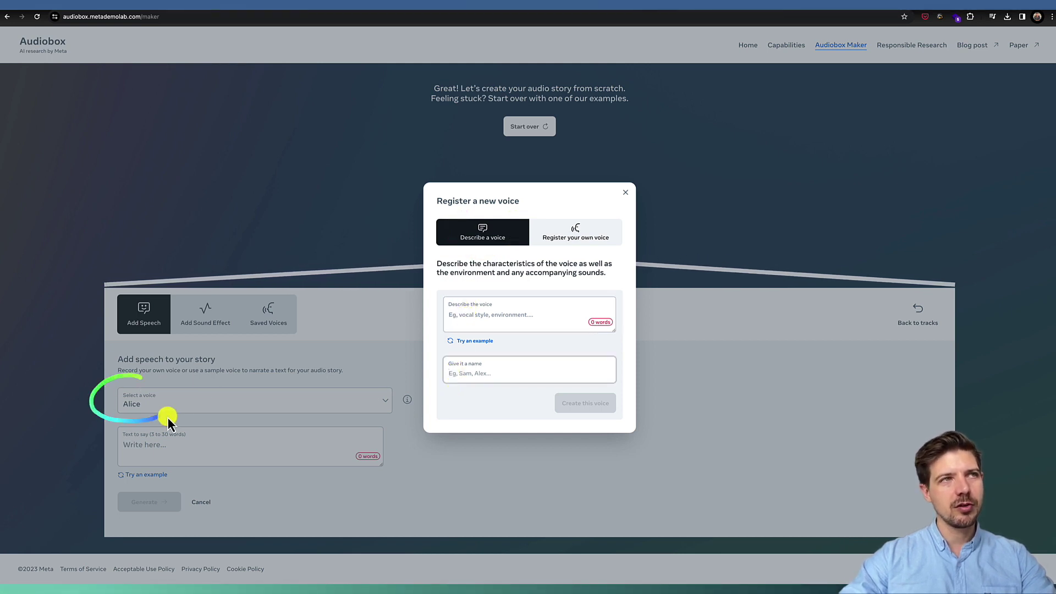
Fill in the example voice description of an elderly man with a deep, calm voice and remove its background sounds sentence
{"action": "left_click", "coordinate": [471, 342]}
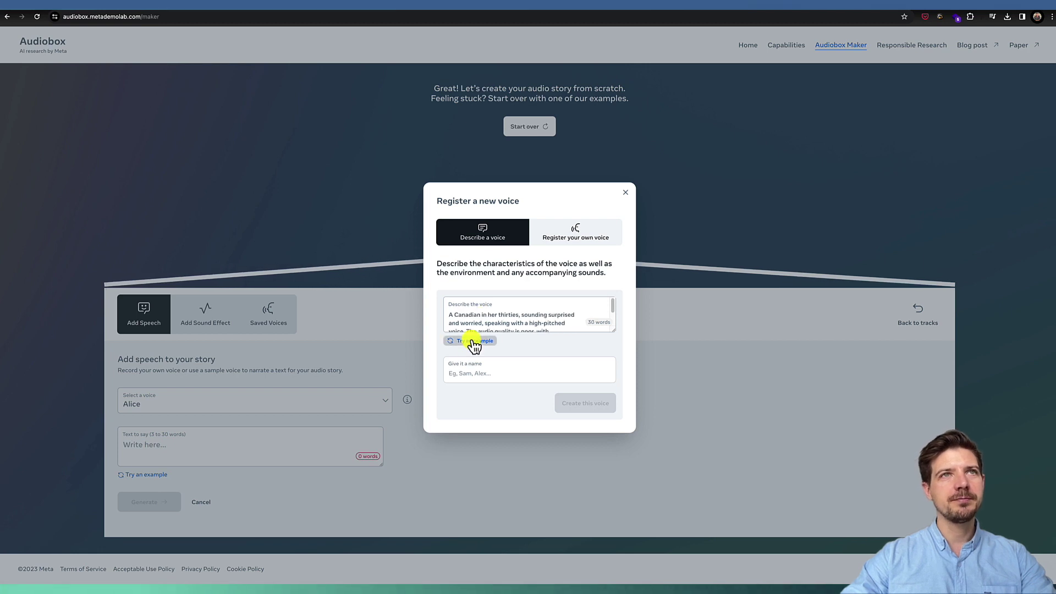
{"action": "left_click", "coordinate": [472, 342]}
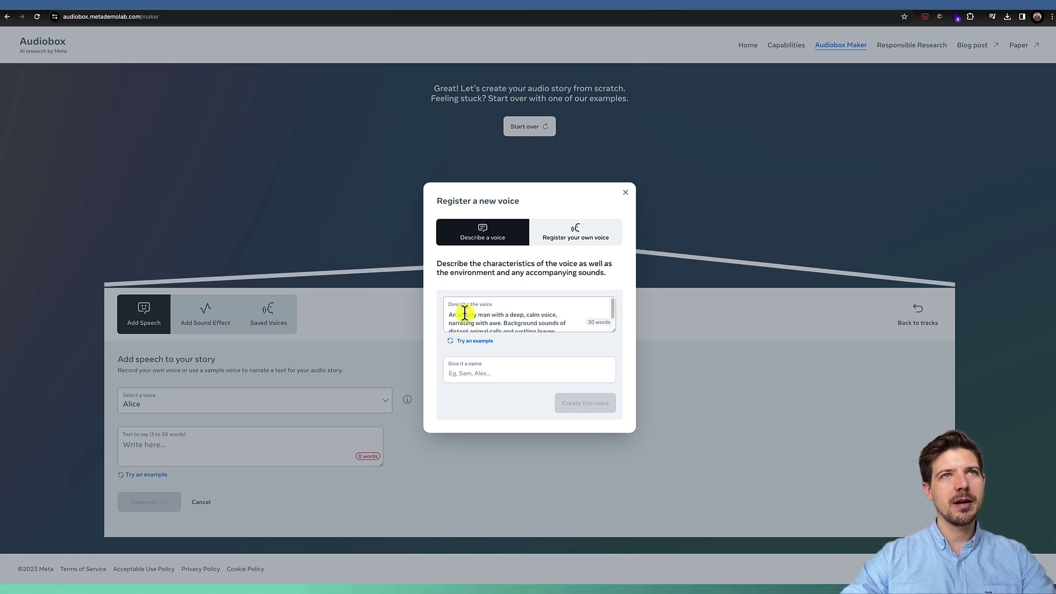
{"action": "left_click_drag", "start_coordinate": [465, 313], "coordinate": [501, 311]}
{"action": "double_click", "coordinate": [519, 316]}
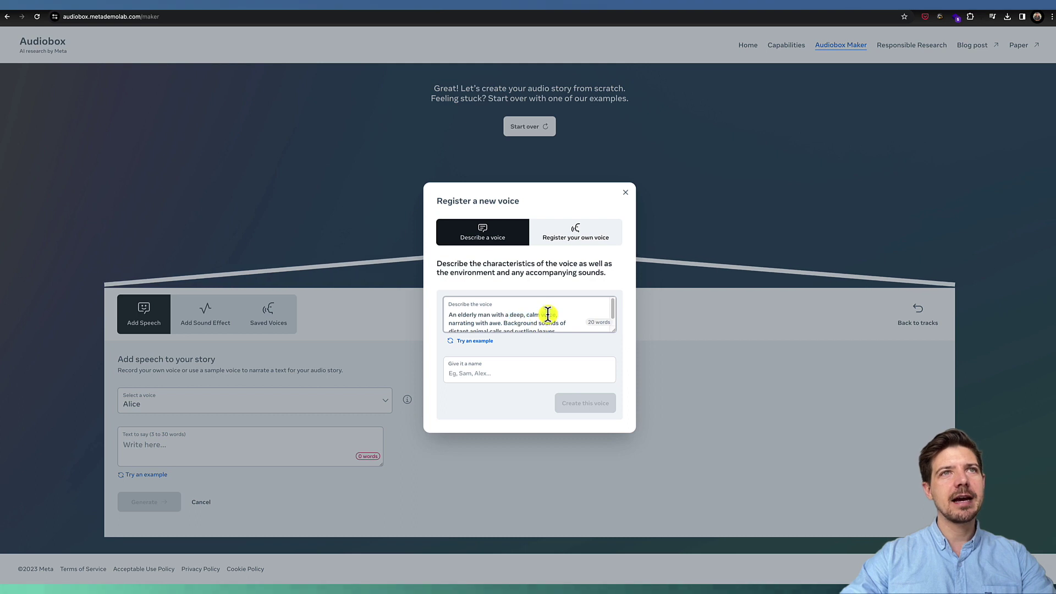
{"action": "triple_click", "coordinate": [533, 321]}
{"action": "left_click", "coordinate": [502, 319]}
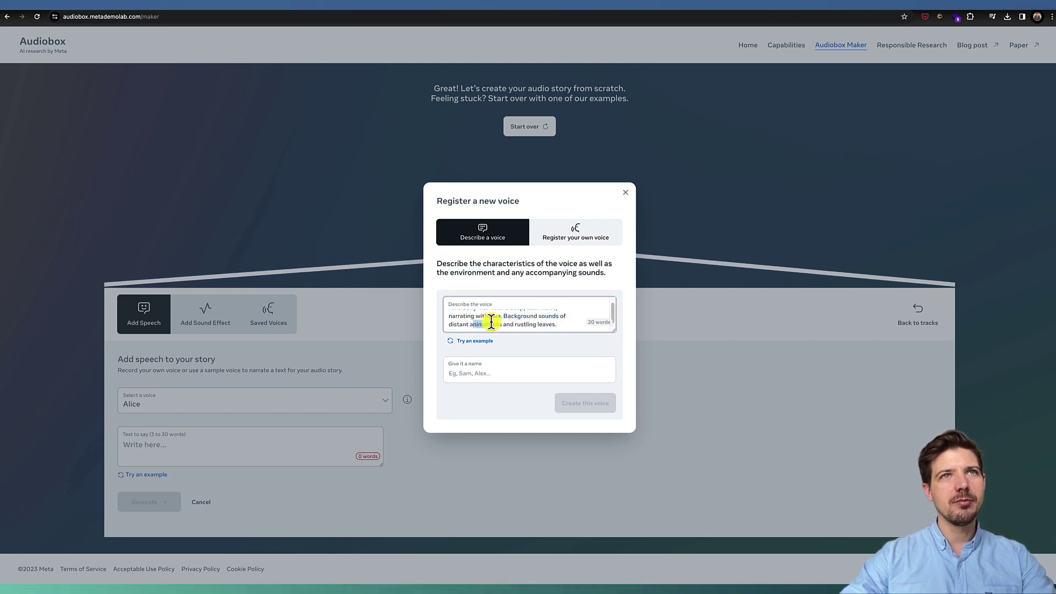
{"action": "left_click_drag", "start_coordinate": [472, 326], "coordinate": [564, 324]}
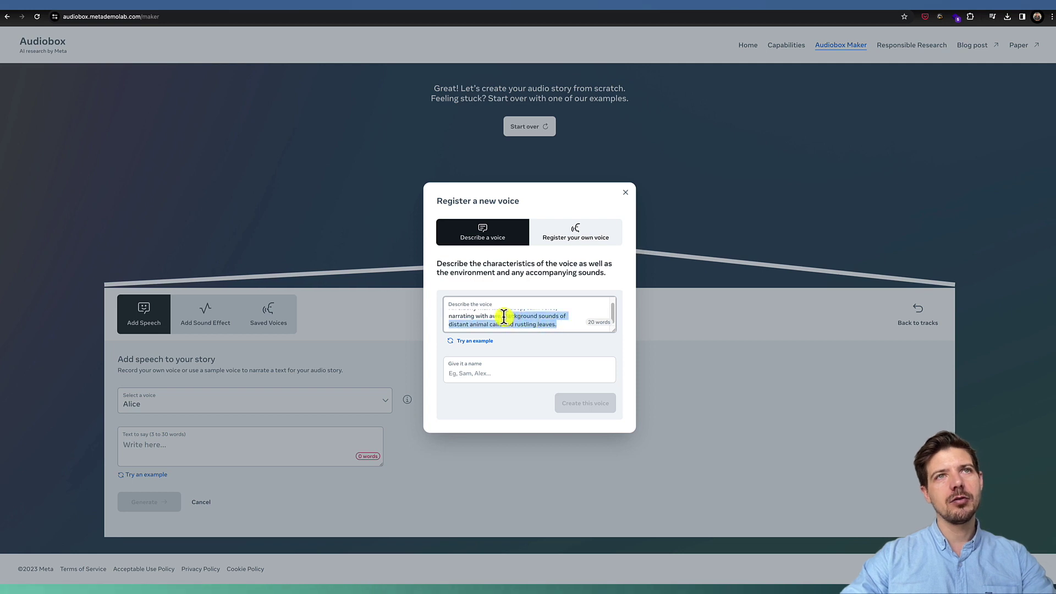
{"action": "key", "text": "BackSpace"}
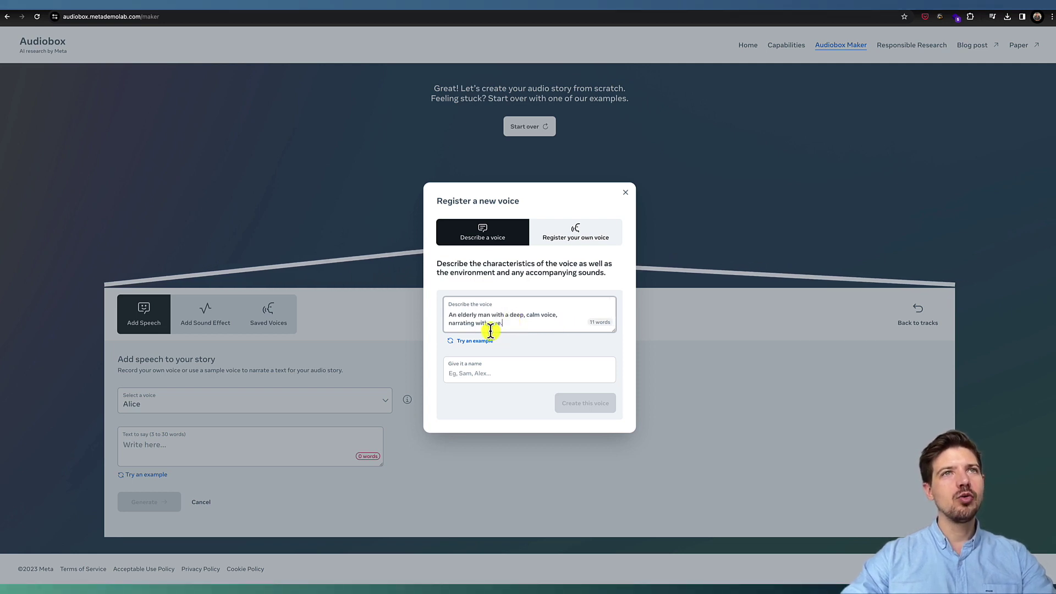
Switch to Google Translate, translate "une dame de 50 ans avec une voix calme" from French to English, and copy the translation
{"action": "left_click", "coordinate": [481, 10]}
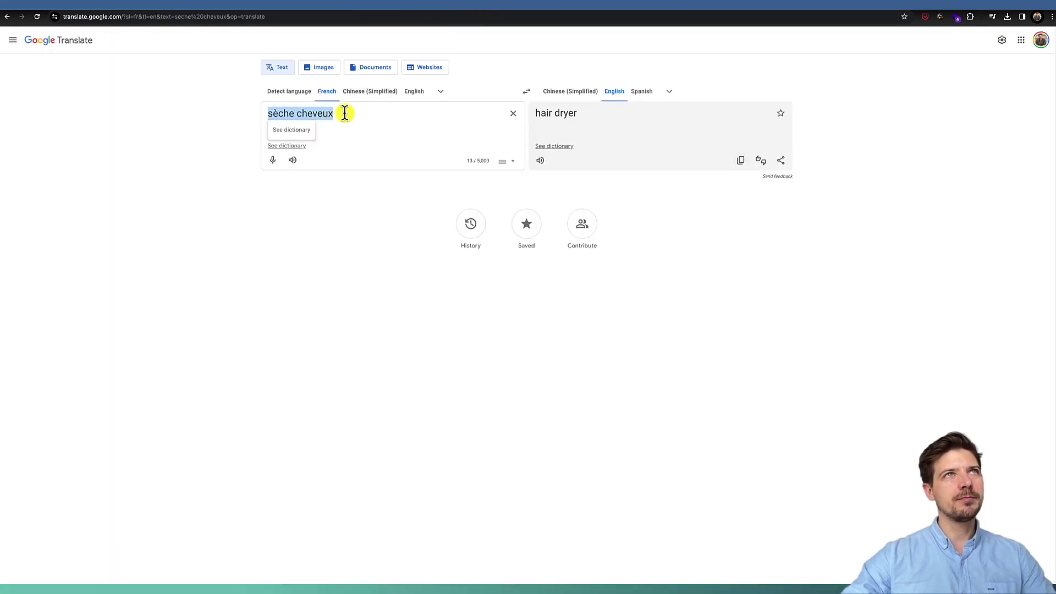
{"action": "key", "text": "BackSpace"}
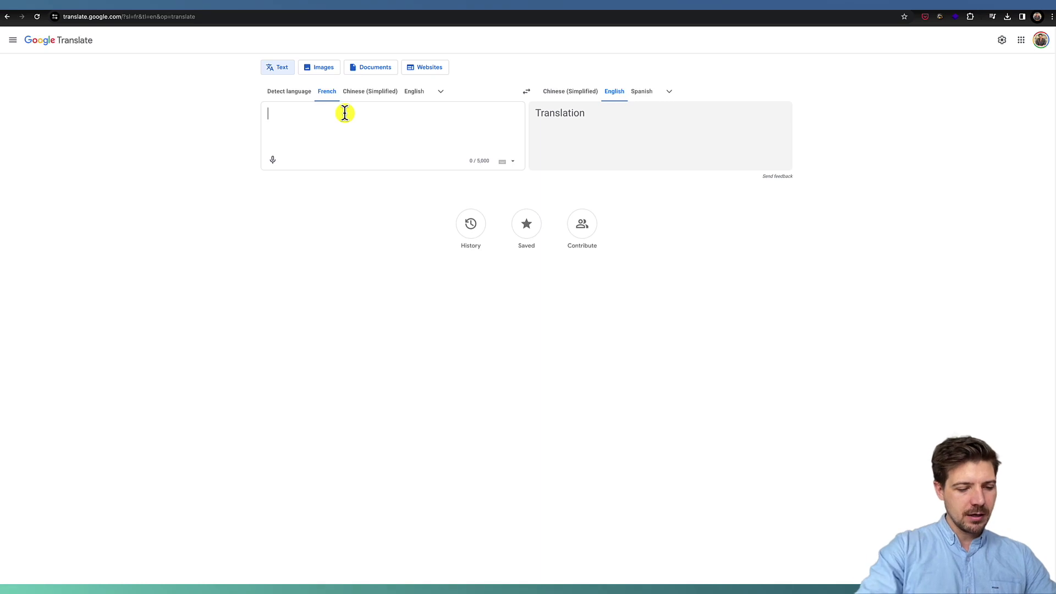
{"action": "type", "text": "une "}
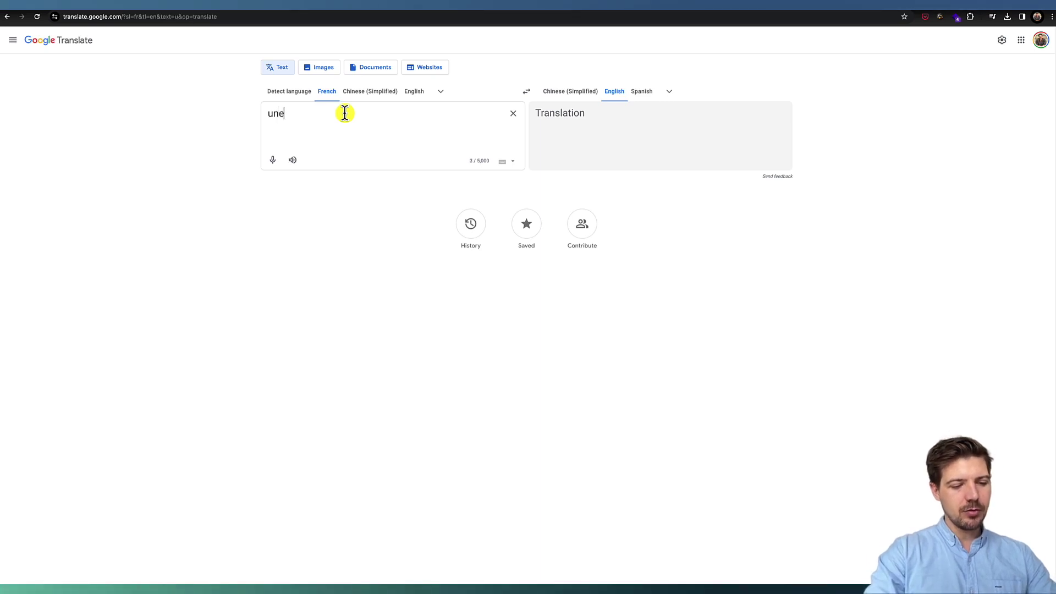
{"action": "type", "text": "dame de"}
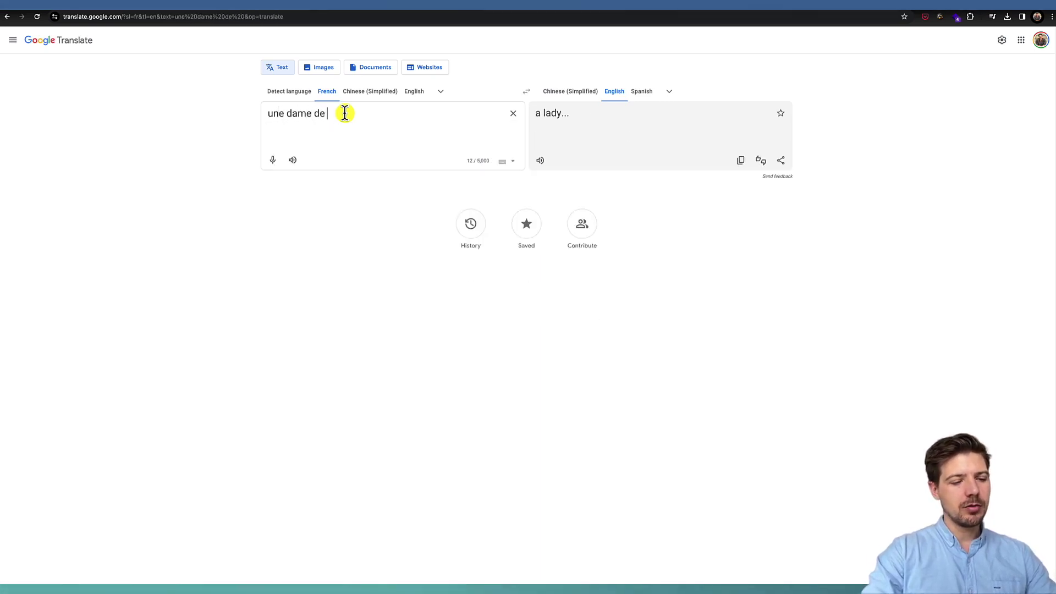
{"action": "type", "text": " 50 ans"}
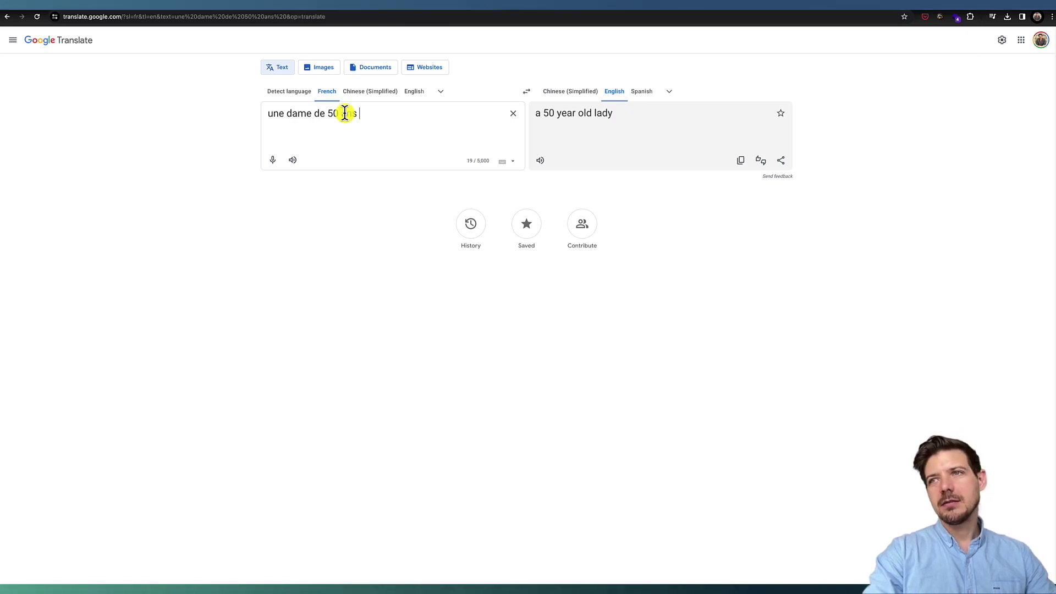
{"action": "type", "text": "avec une vo"}
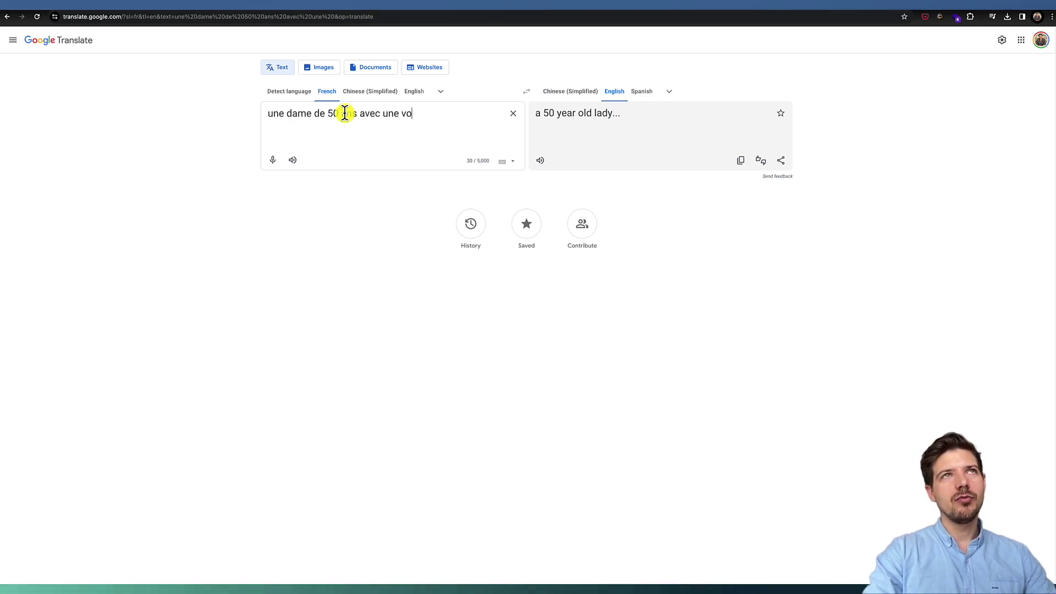
{"action": "type", "text": "ix calme"}
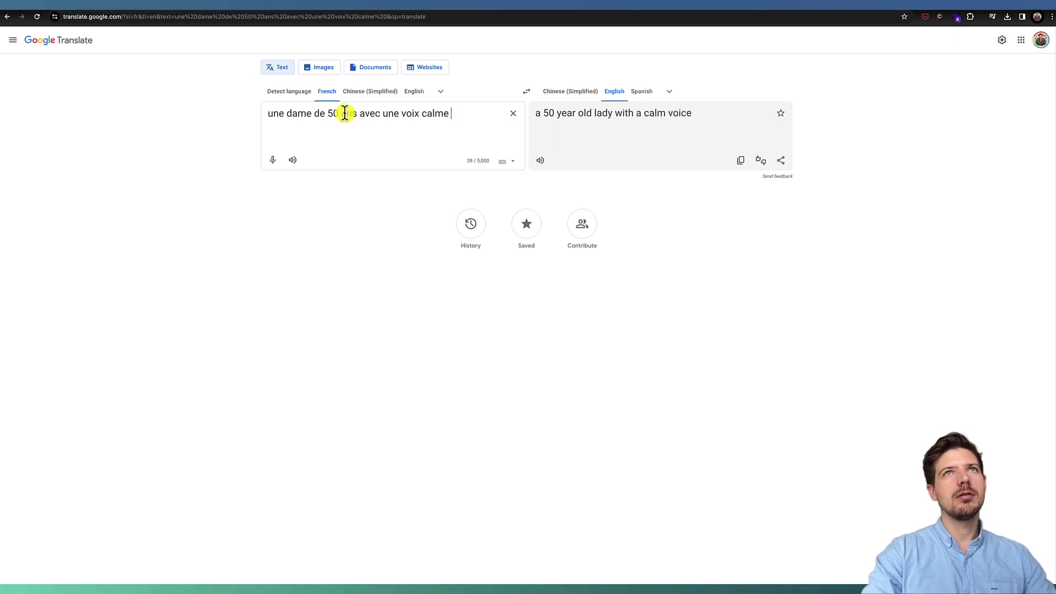
{"action": "left_click", "coordinate": [742, 162]}
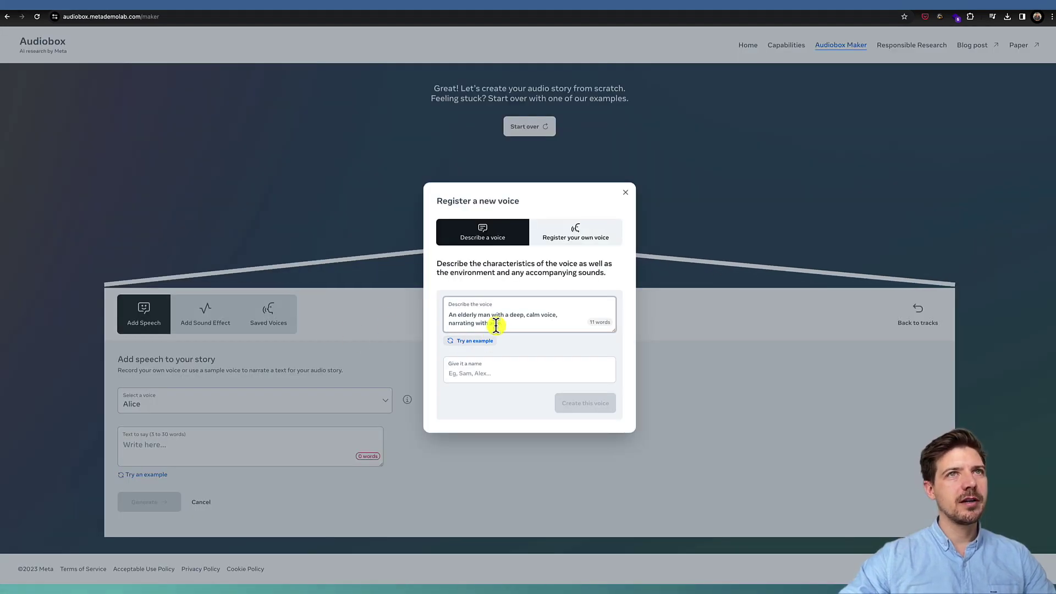
Back in Audiobox, replace the description with "a 50 year old lady with a calm voice" and create the voice as "Maman"
{"action": "triple_click", "coordinate": [502, 323]}
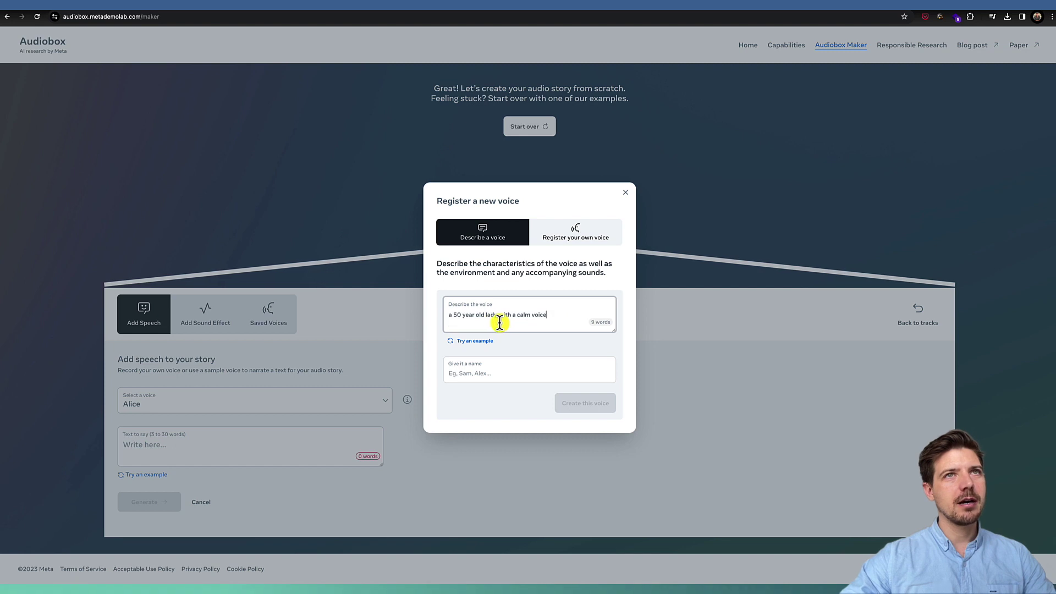
{"action": "left_click", "coordinate": [484, 373]}
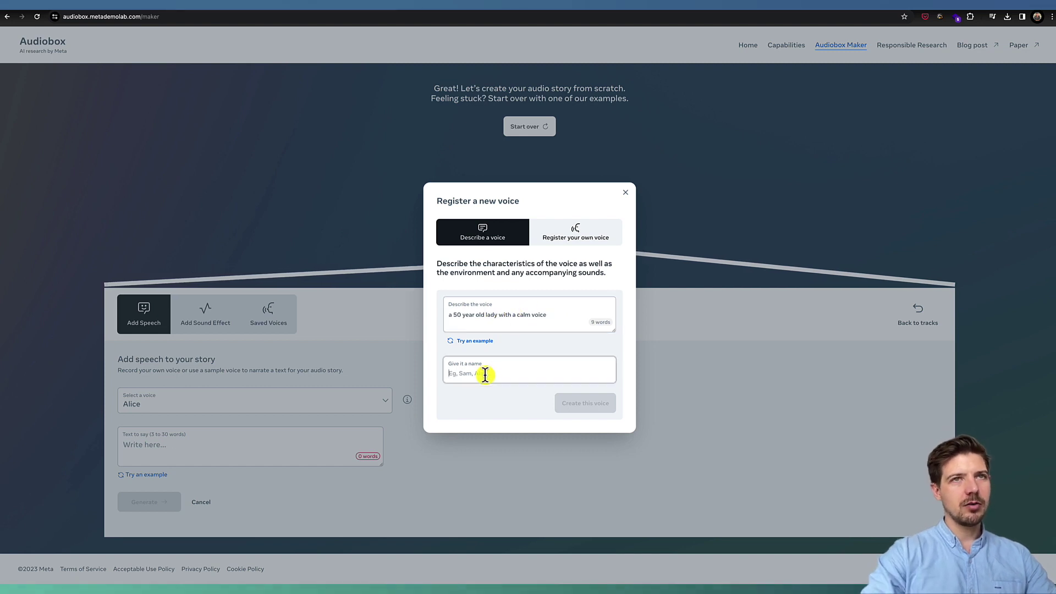
{"action": "type", "text": "Maman"}
{"action": "left_click", "coordinate": [578, 402]}
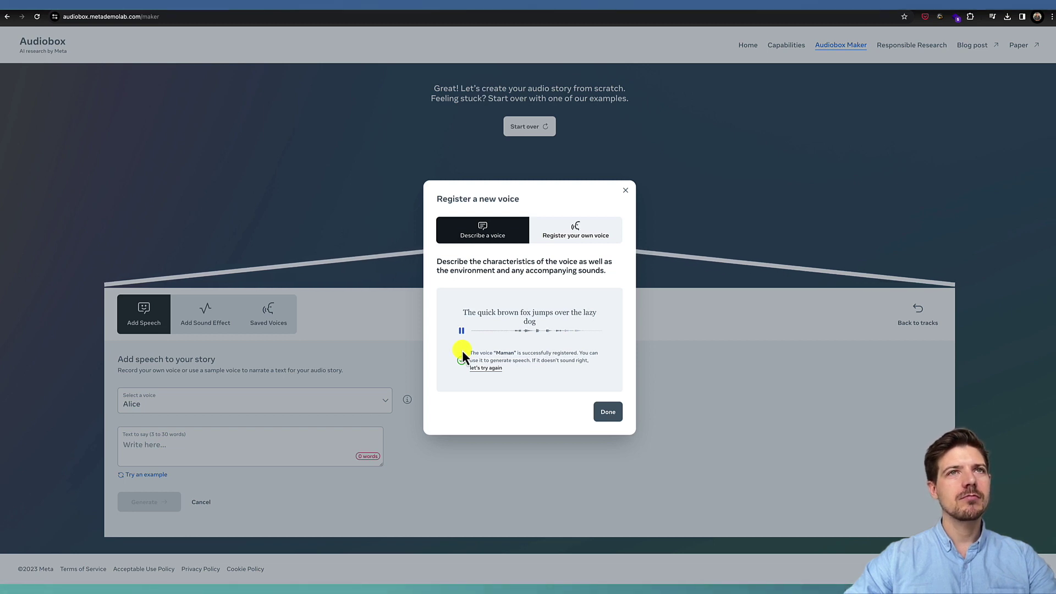
{"action": "left_click", "coordinate": [609, 413]}
Start registering another voice and, in Google Translate, translate "une fille de 4 ans avec une voix joviale et naïve" into English and copy it
{"action": "left_click", "coordinate": [261, 394]}
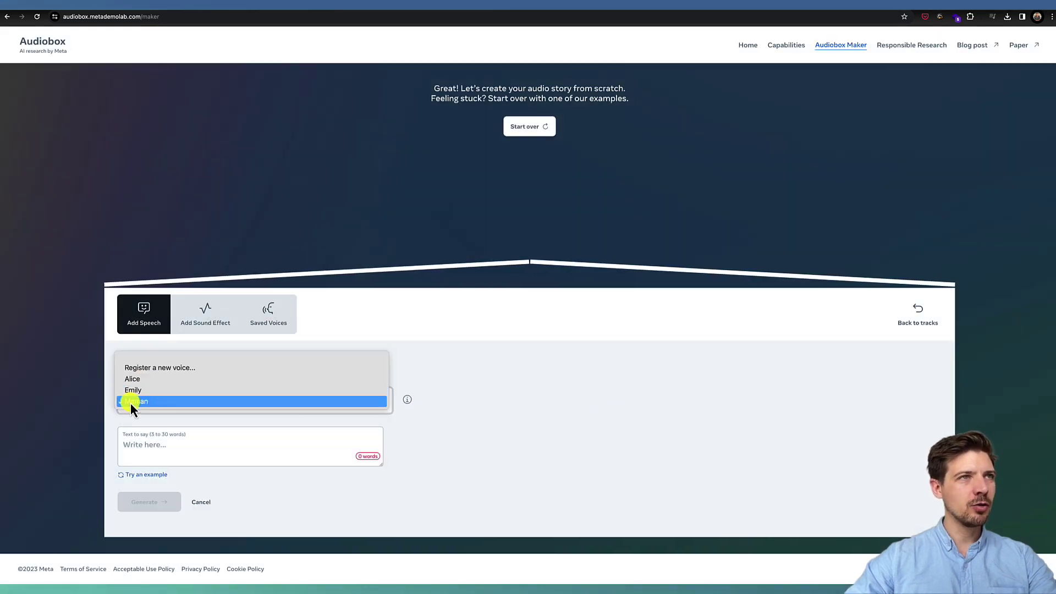
{"action": "left_click", "coordinate": [134, 368]}
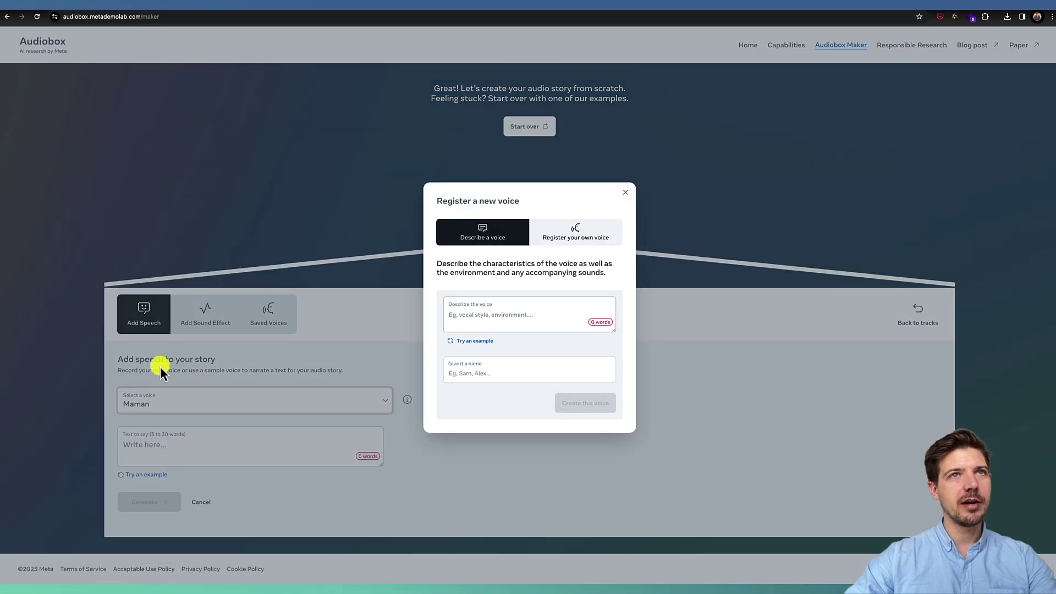
{"action": "left_click", "coordinate": [497, 10]}
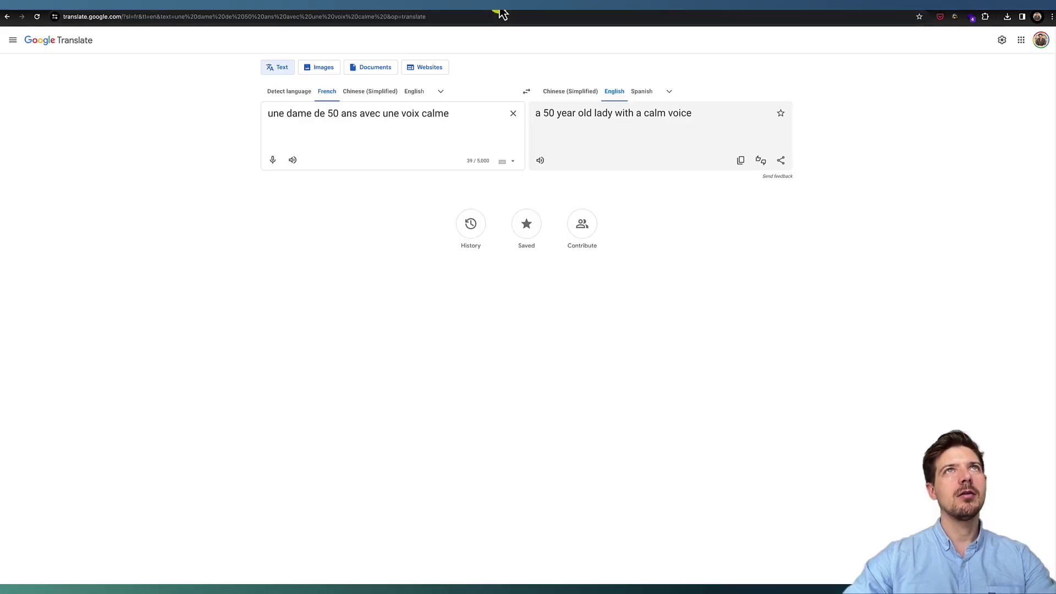
{"action": "key", "text": "ctrl+a"}
{"action": "type", "text": "A"}
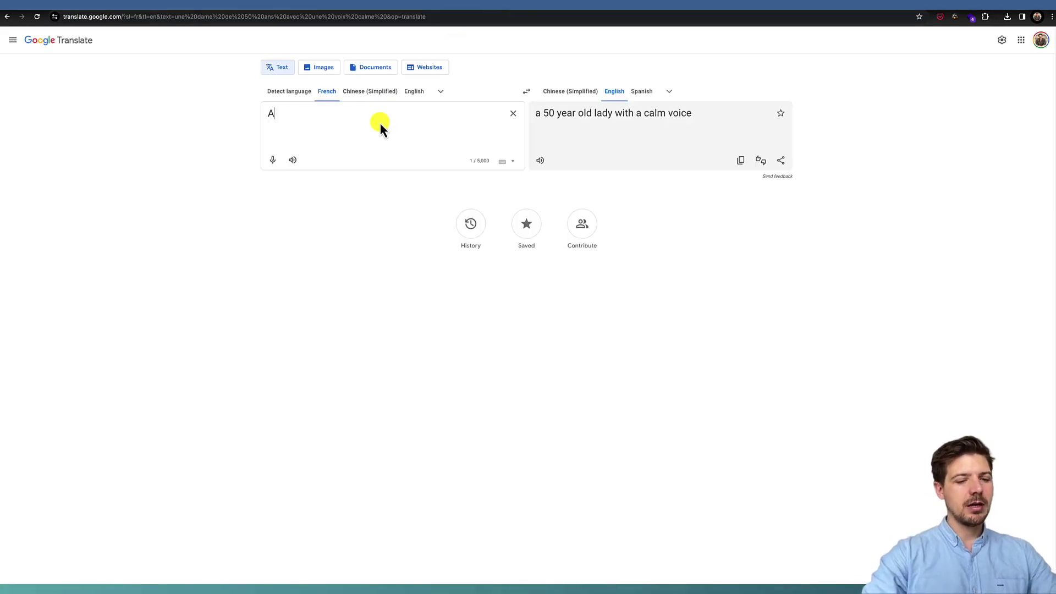
{"action": "key", "text": "BackSpace"}
{"action": "type", "text": "une"}
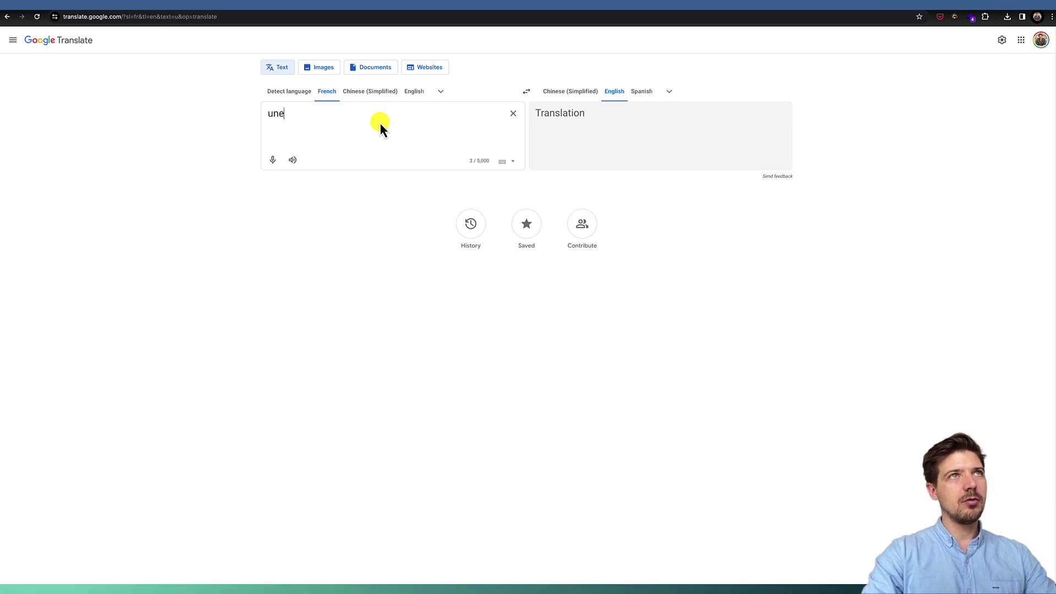
{"action": "type", "text": " fille de 4 ans "}
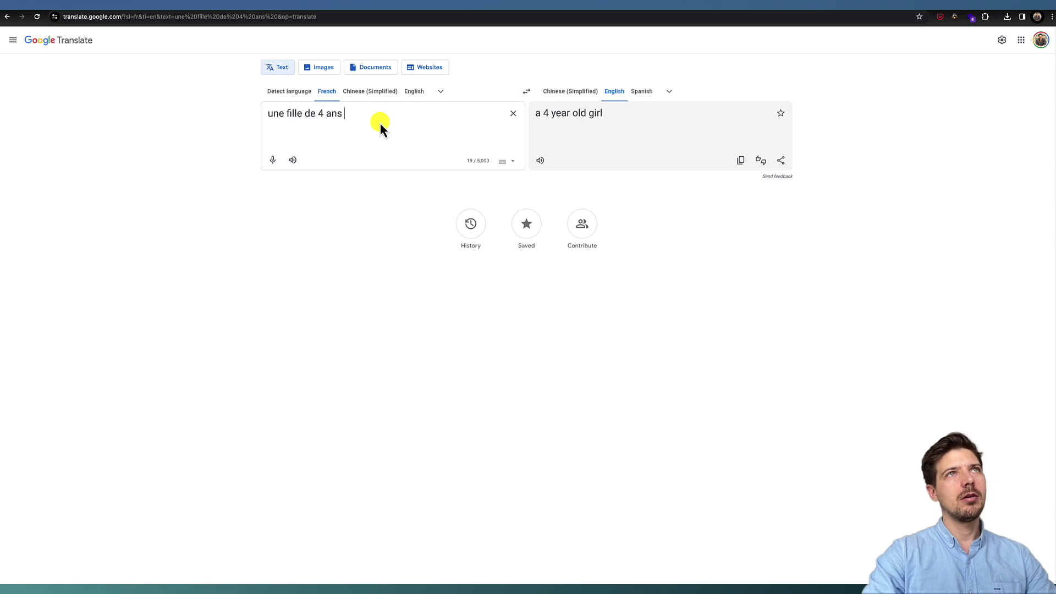
{"action": "type", "text": "avec une voix"}
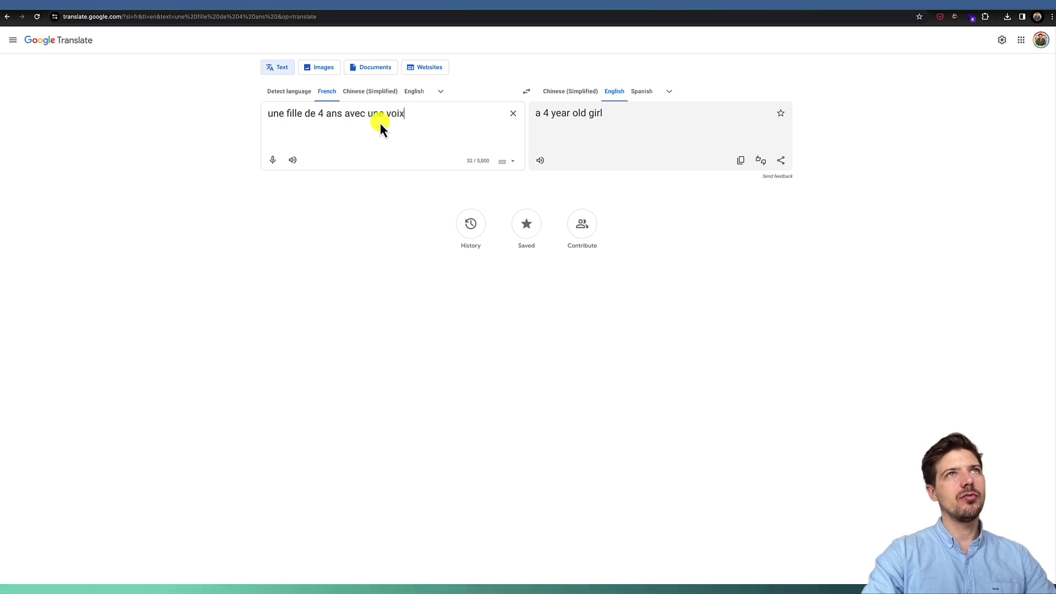
{"action": "type", "text": " joviale "}
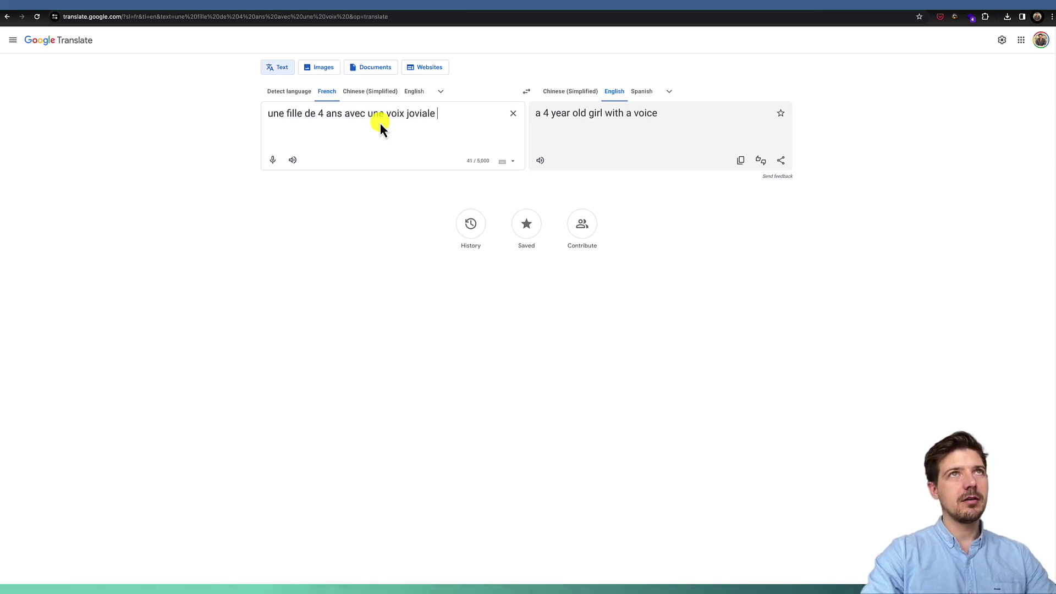
{"action": "type", "text": "et na"}
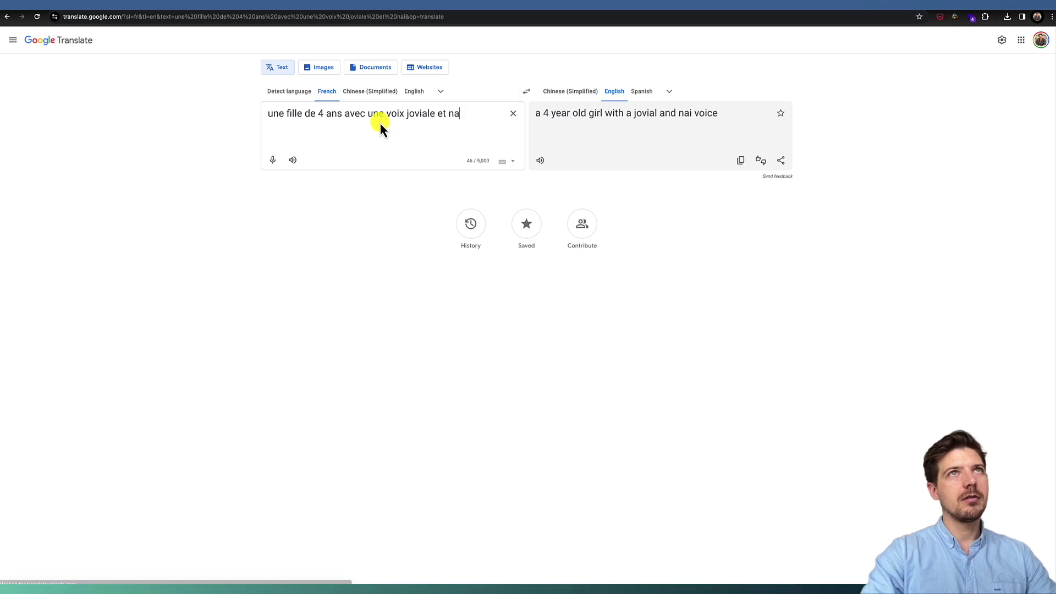
{"action": "type", "text": "ïve"}
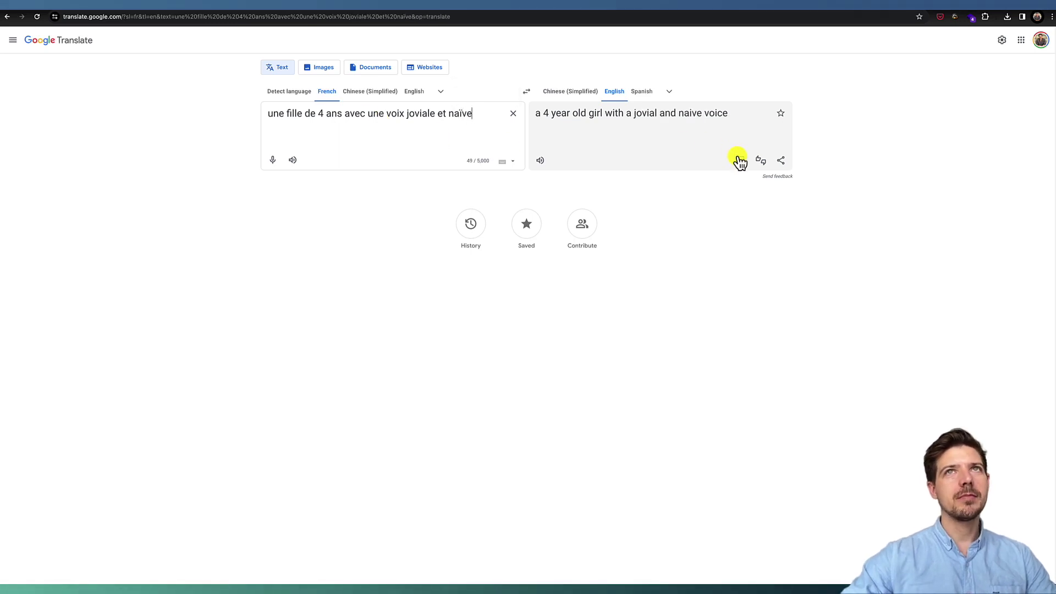
{"action": "left_click", "coordinate": [740, 161]}
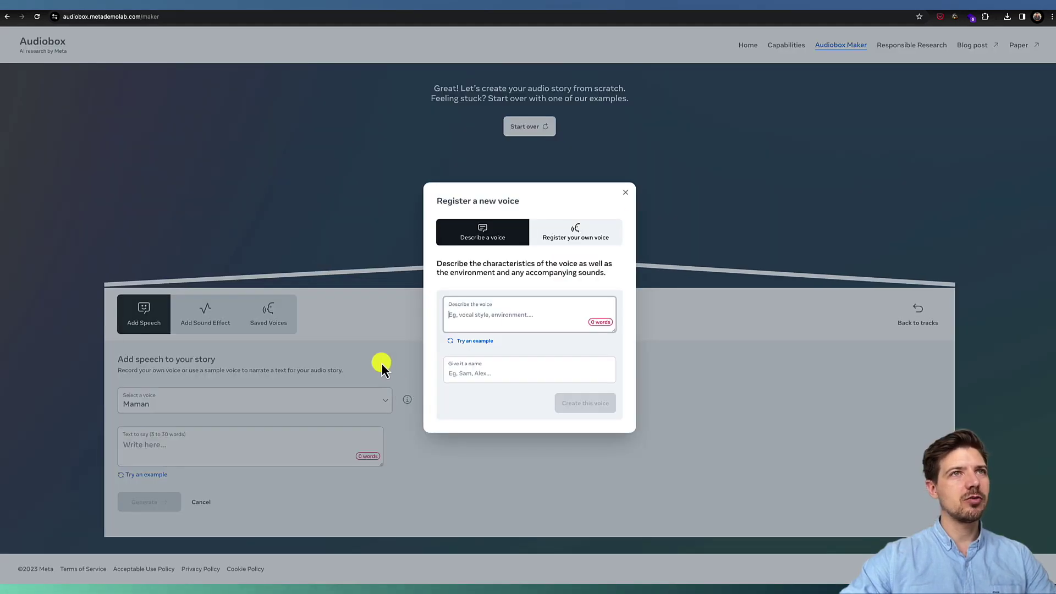
Back in Audiobox, create the voice "Enfant" described as "a 4 year old girl with a jovial and naive voice", preview it and finish the registration
{"action": "left_click", "coordinate": [498, 314]}
{"action": "key", "text": "ctrl+v"}
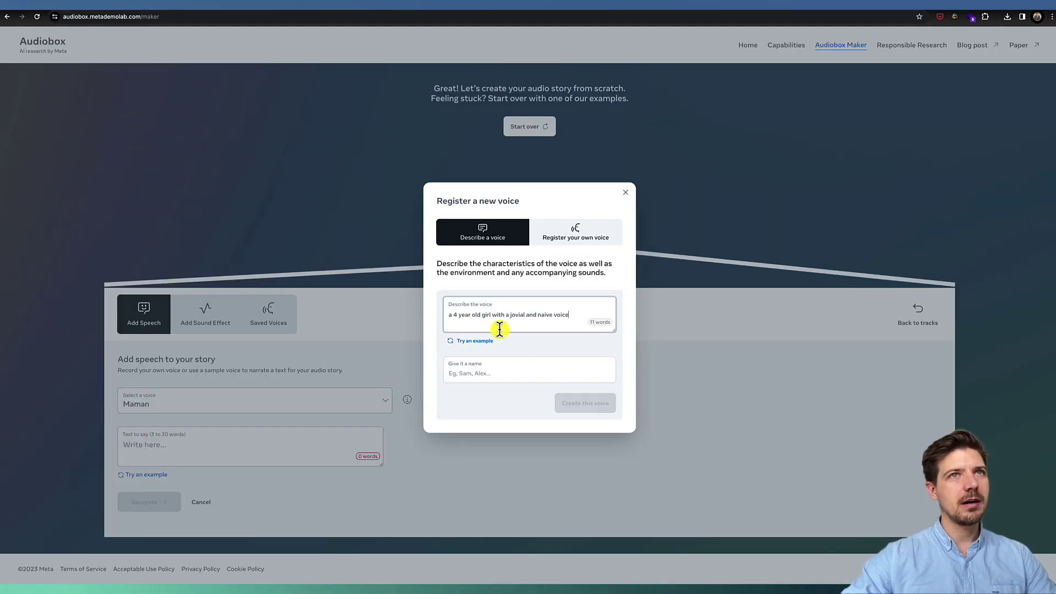
{"action": "left_click", "coordinate": [493, 373]}
{"action": "type", "text": "Enfant"}
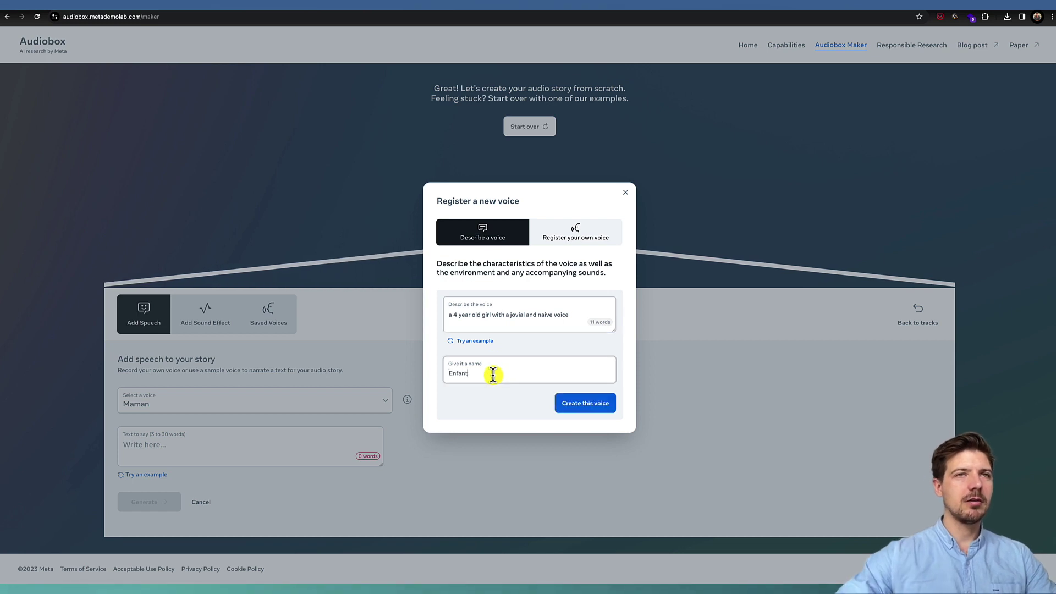
{"action": "left_click", "coordinate": [572, 406]}
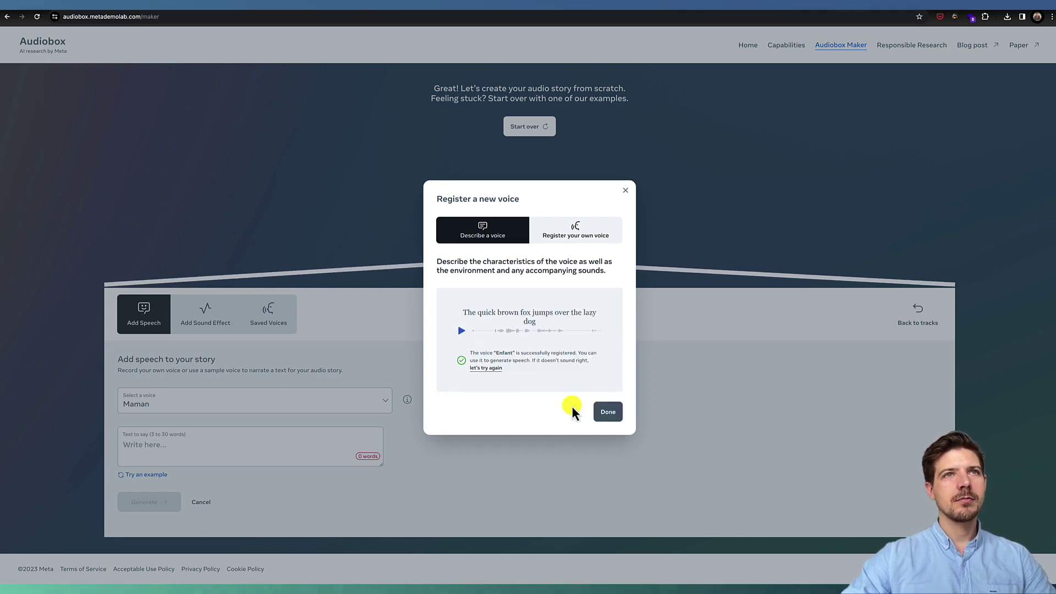
{"action": "left_click", "coordinate": [462, 333]}
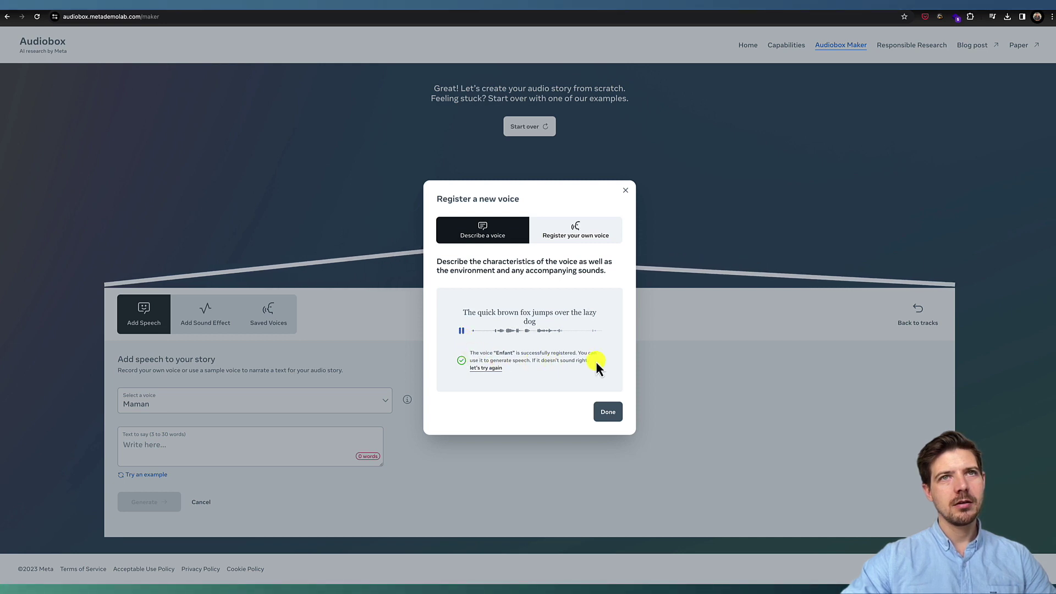
{"action": "left_click", "coordinate": [608, 411]}
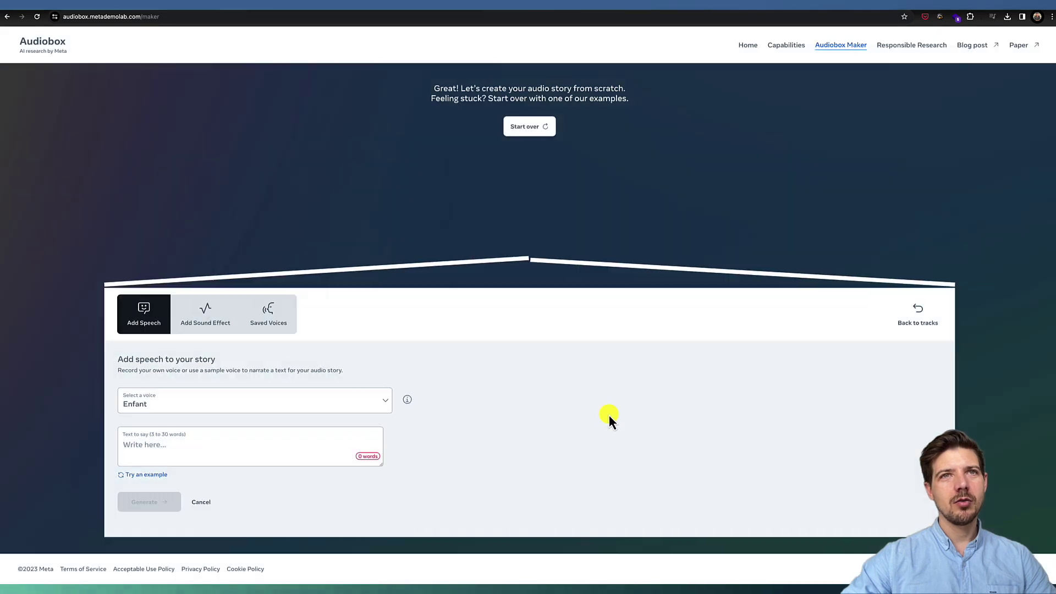
Keep Enfant as the speech voice and, in Google Translate, translate "Maman, peux-tu me balancer ?" into English and copy the translation
{"action": "left_click", "coordinate": [292, 404]}
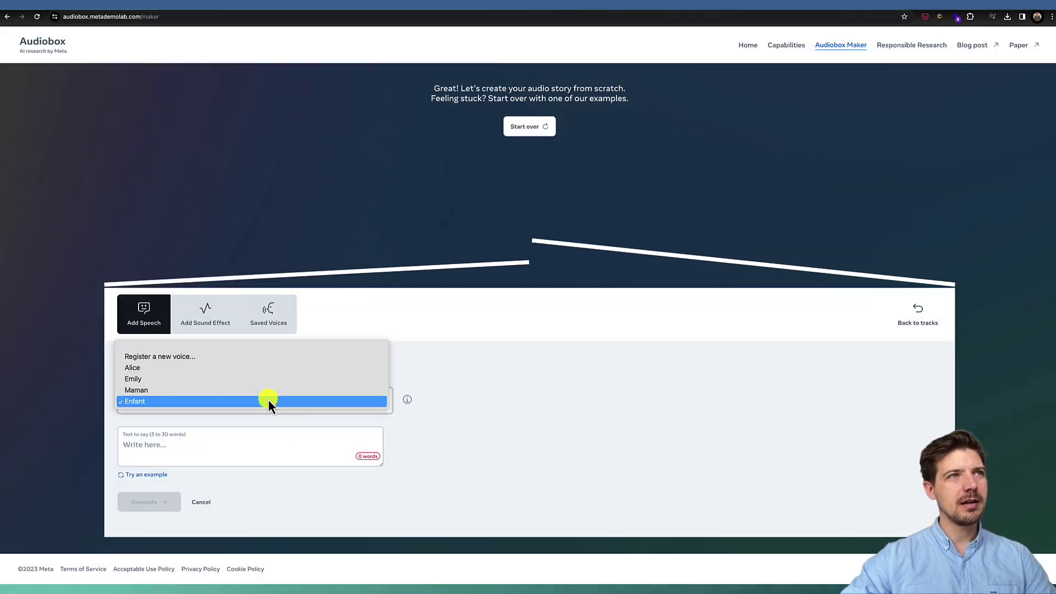
{"action": "left_click", "coordinate": [277, 437]}
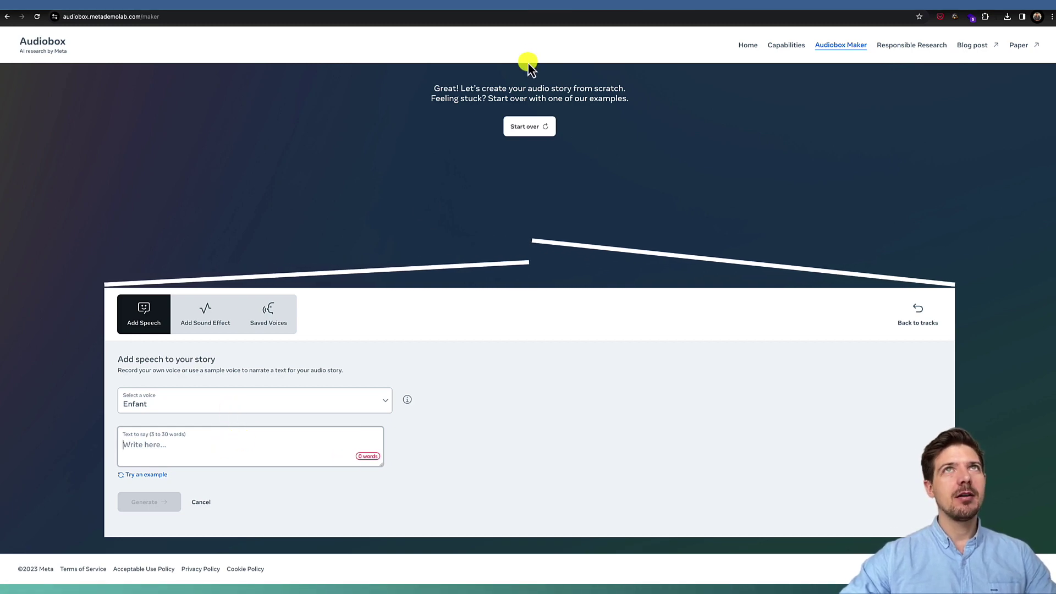
{"action": "left_click", "coordinate": [477, 9]}
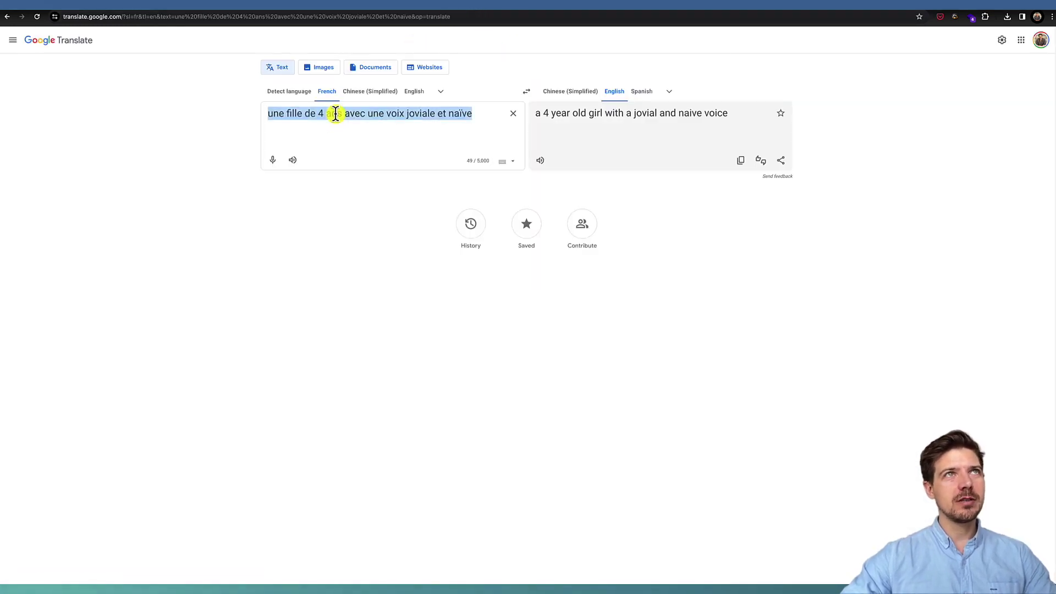
{"action": "key", "text": "BackSpace"}
{"action": "type", "text": "Mam"}
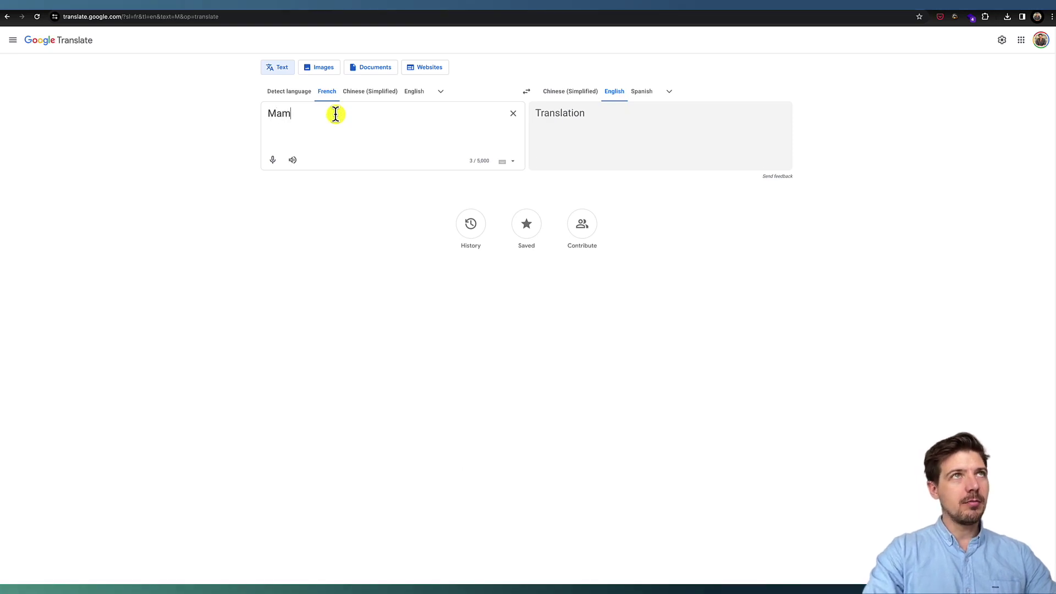
{"action": "type", "text": "an, e"}
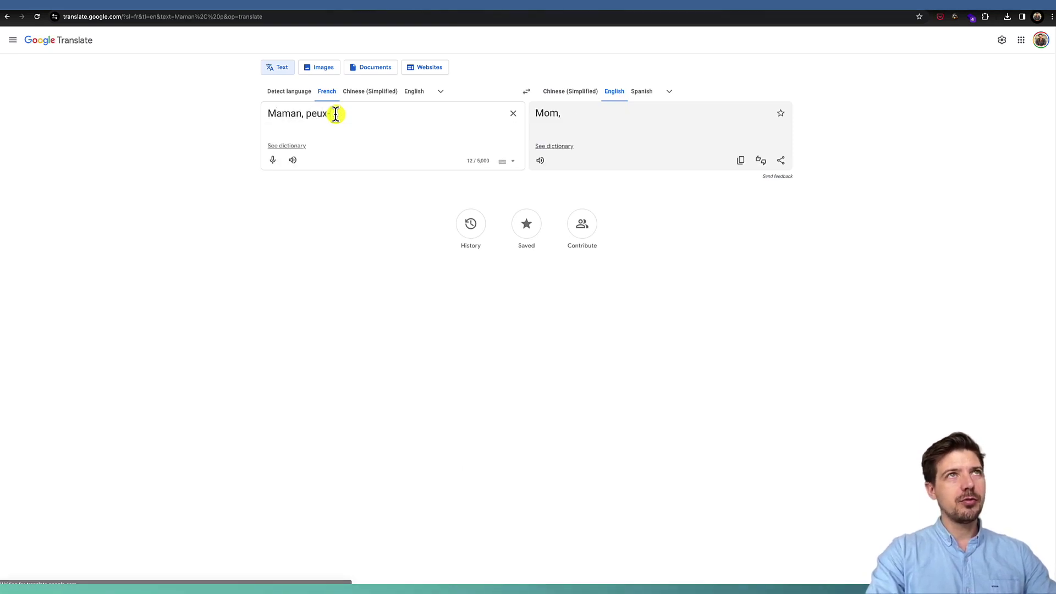
{"action": "key", "text": "BackSpace"}
{"action": "type", "text": "à "}
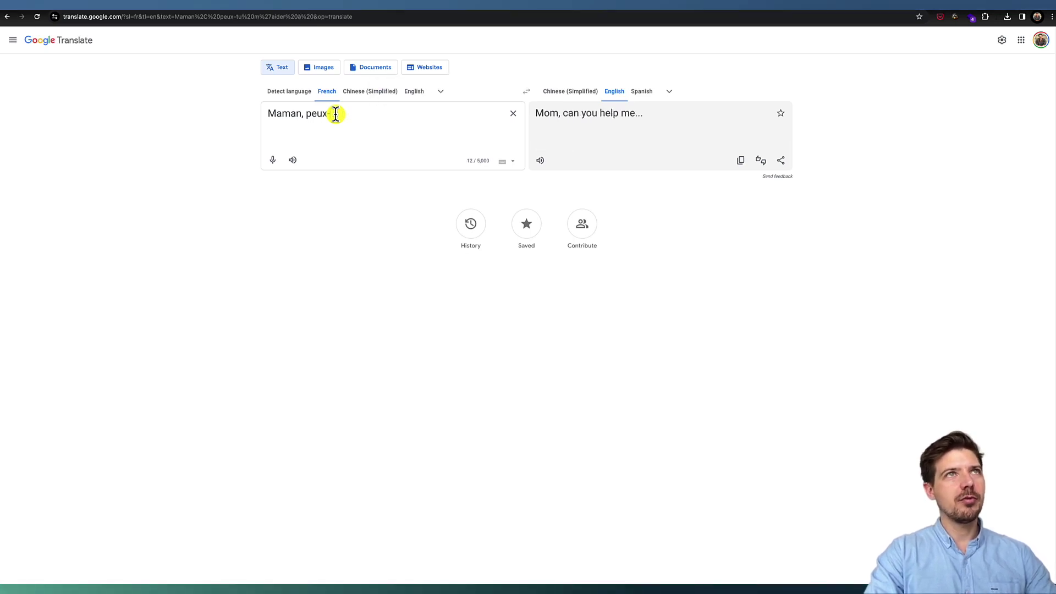
{"action": "type", "text": "tu me balance"}
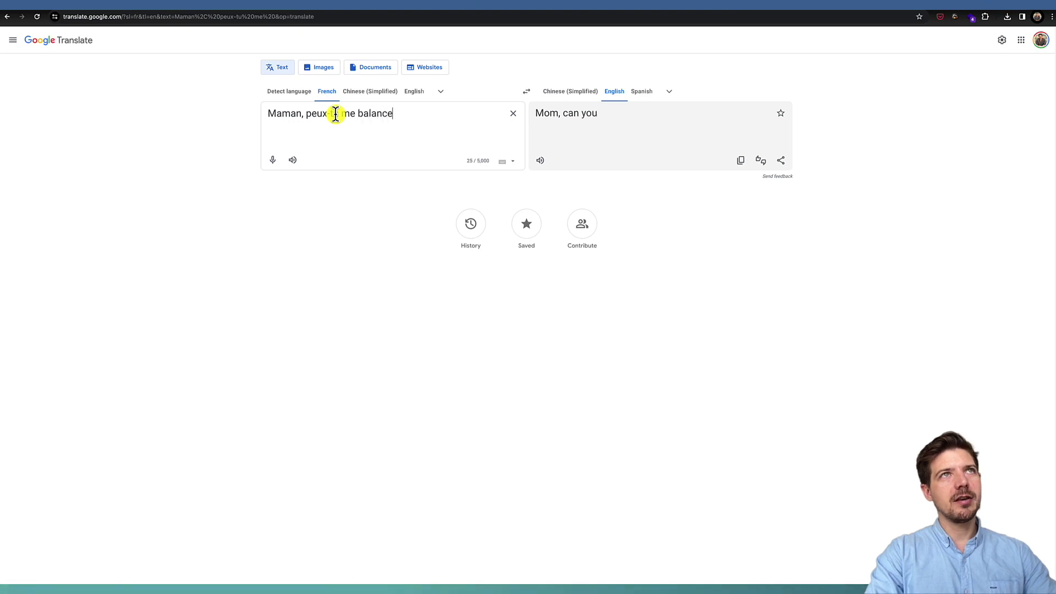
{"action": "type", "text": "r"}
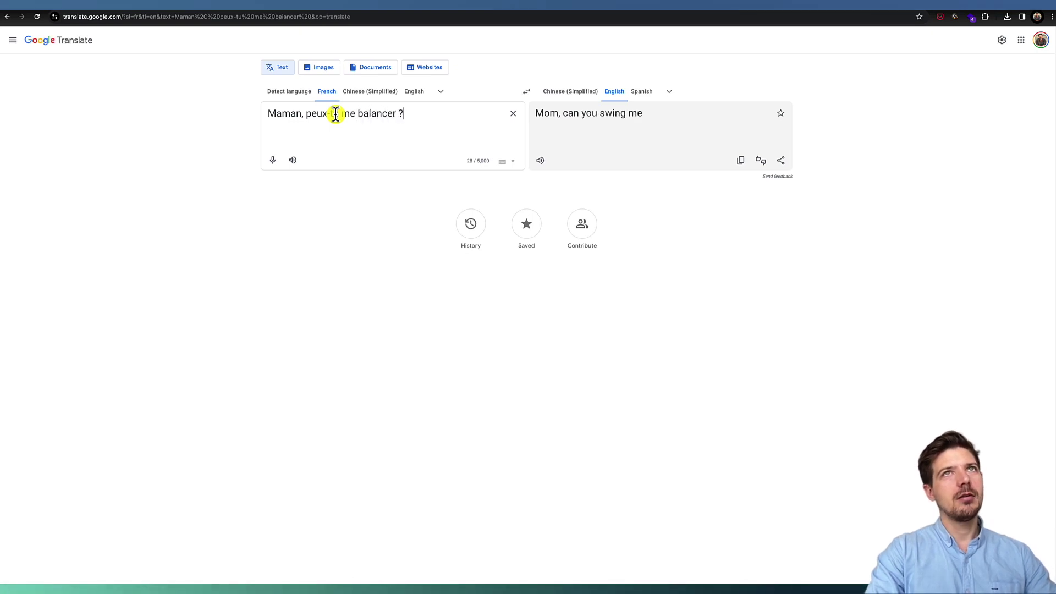
{"action": "left_click", "coordinate": [740, 160]}
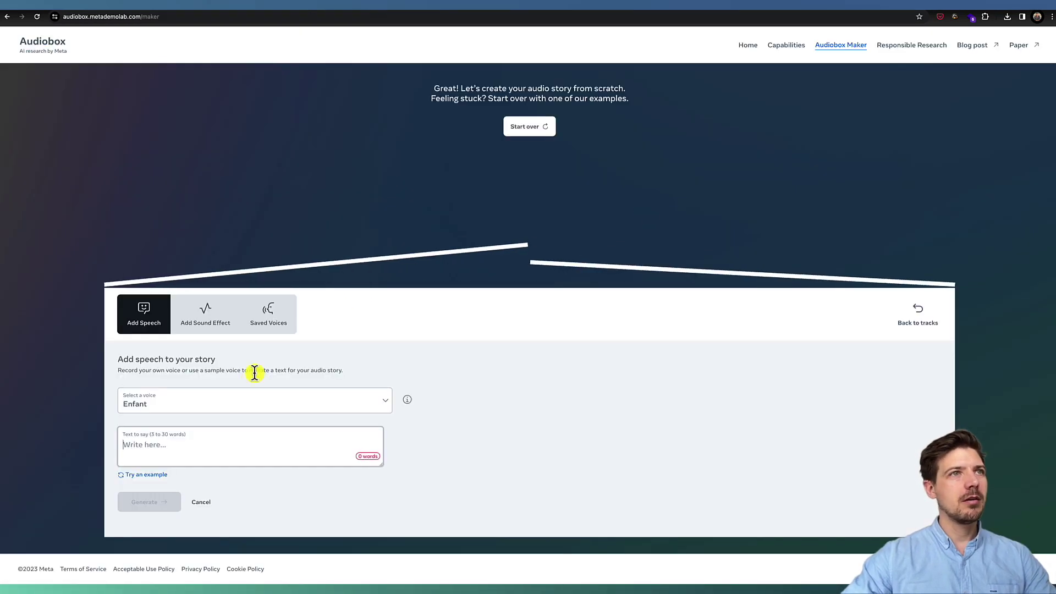
Back in Audiobox, generate the speech "Mom, can you swing me?", preview both audio options and add the second one to the story
{"action": "key", "text": "super+v"}
{"action": "left_click", "coordinate": [150, 502]}
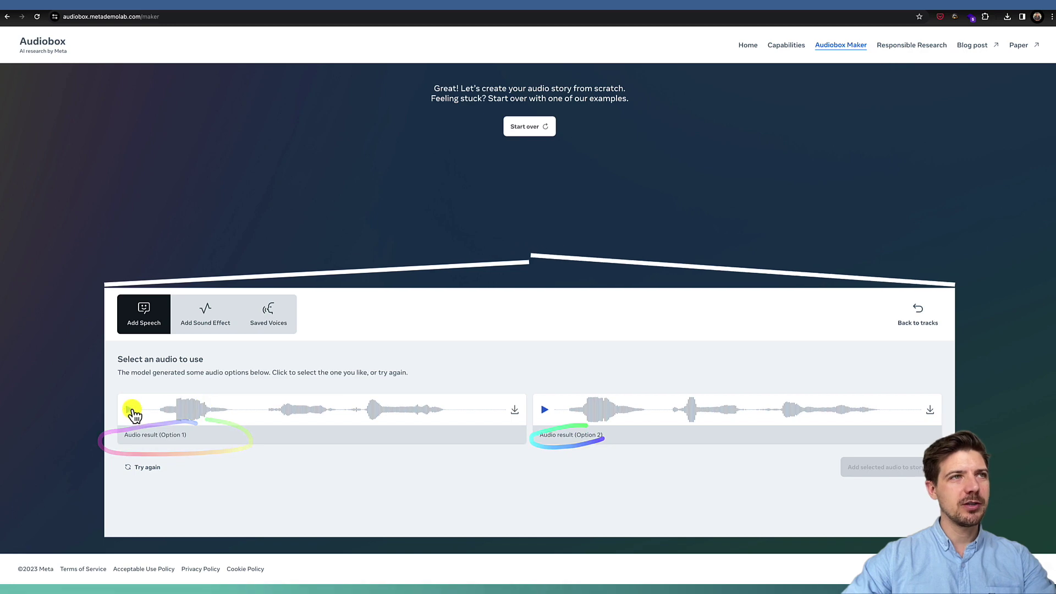
{"action": "left_click", "coordinate": [129, 411]}
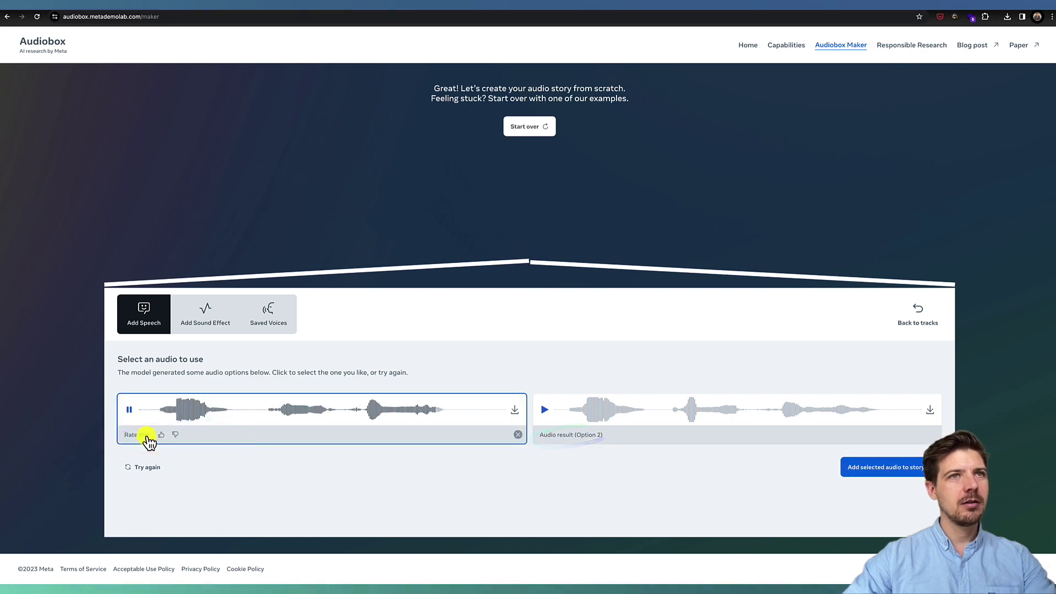
{"action": "left_click", "coordinate": [546, 410]}
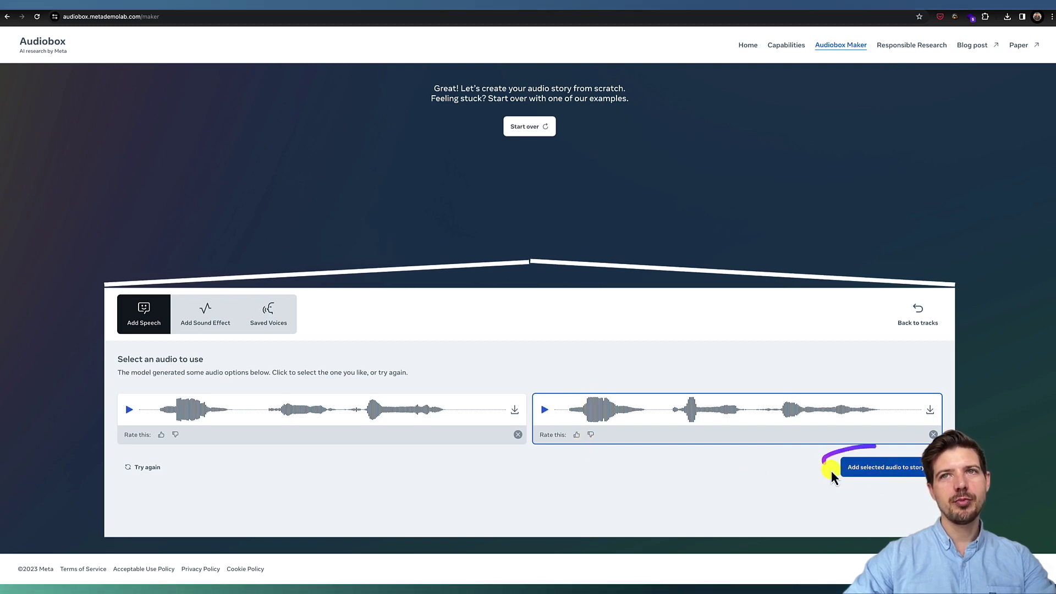
{"action": "left_click", "coordinate": [909, 474]}
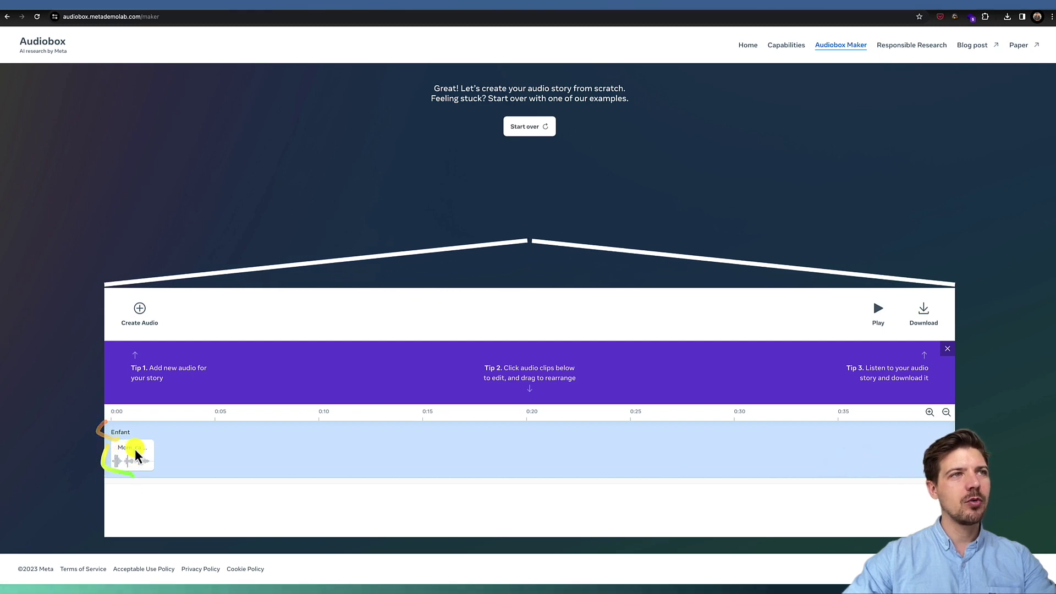
Start creating another speech audio for the story and choose Maman as its voice
{"action": "left_click", "coordinate": [139, 311]}
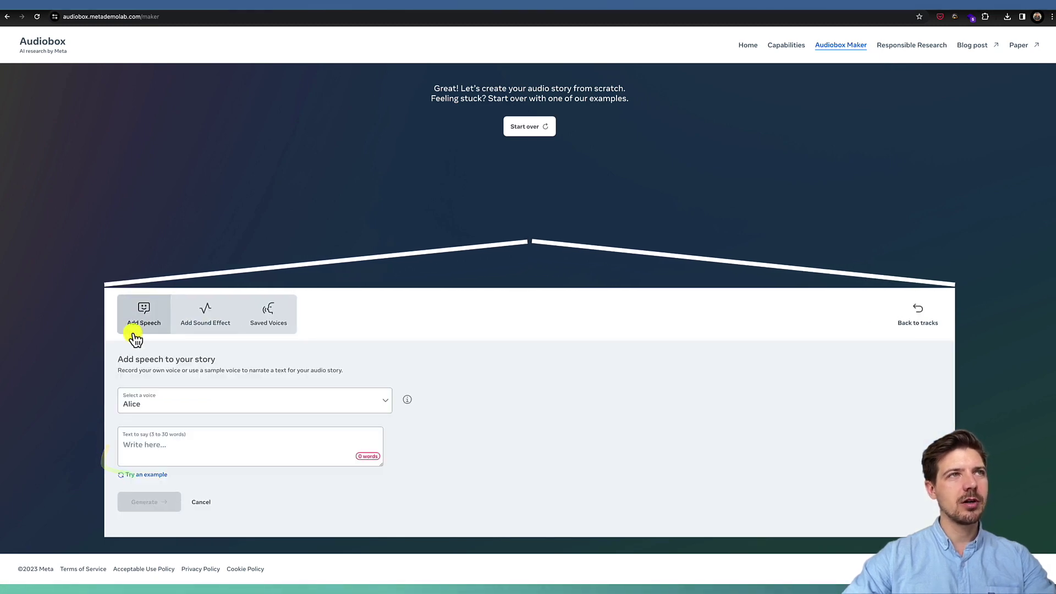
{"action": "left_click", "coordinate": [154, 406]}
{"action": "left_click", "coordinate": [153, 422]}
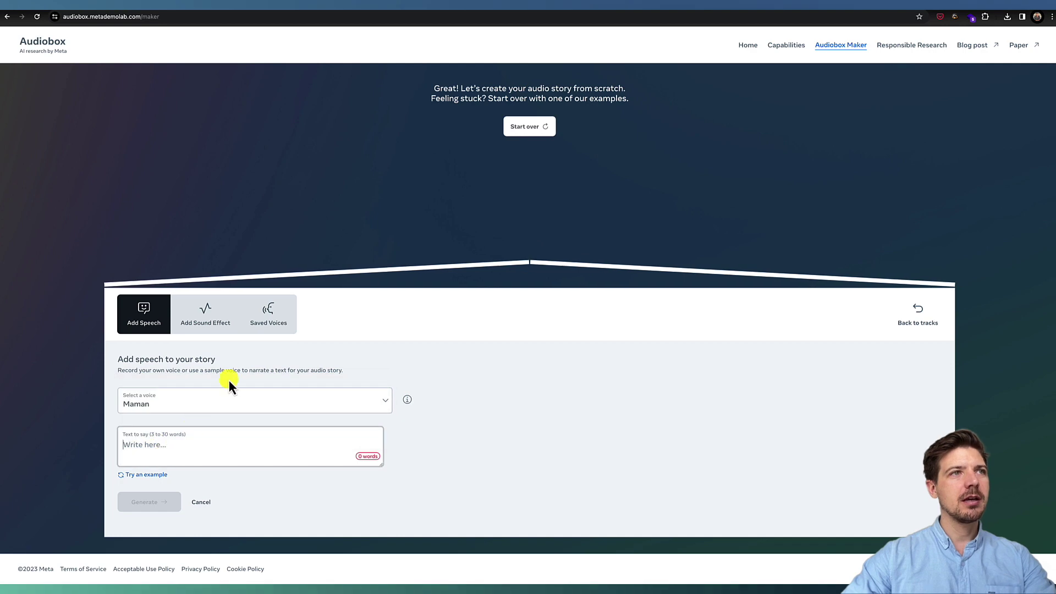
In Google Translate, translate "bien sûr ma chérie !" from French into English and copy the translation
{"action": "key", "text": "ctrl+Tab"}
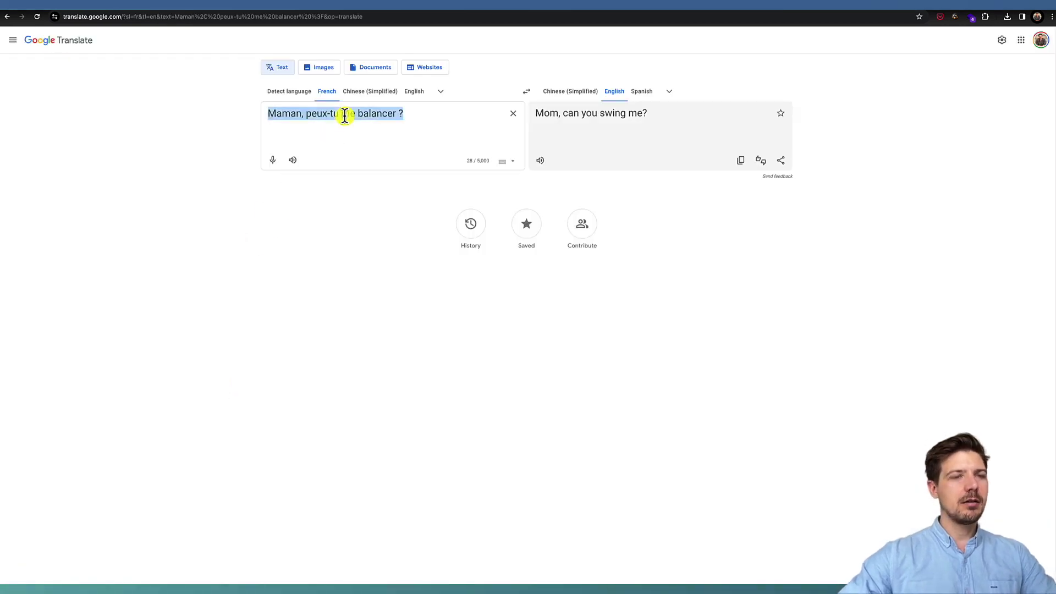
{"action": "type", "text": "bien sûr"}
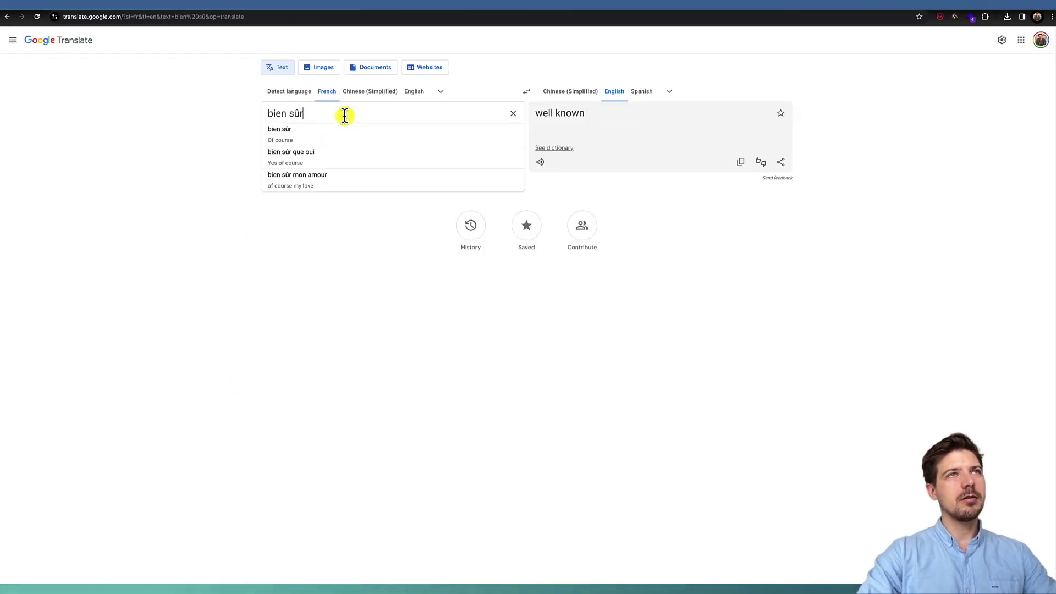
{"action": "type", "text": " ma chérie"}
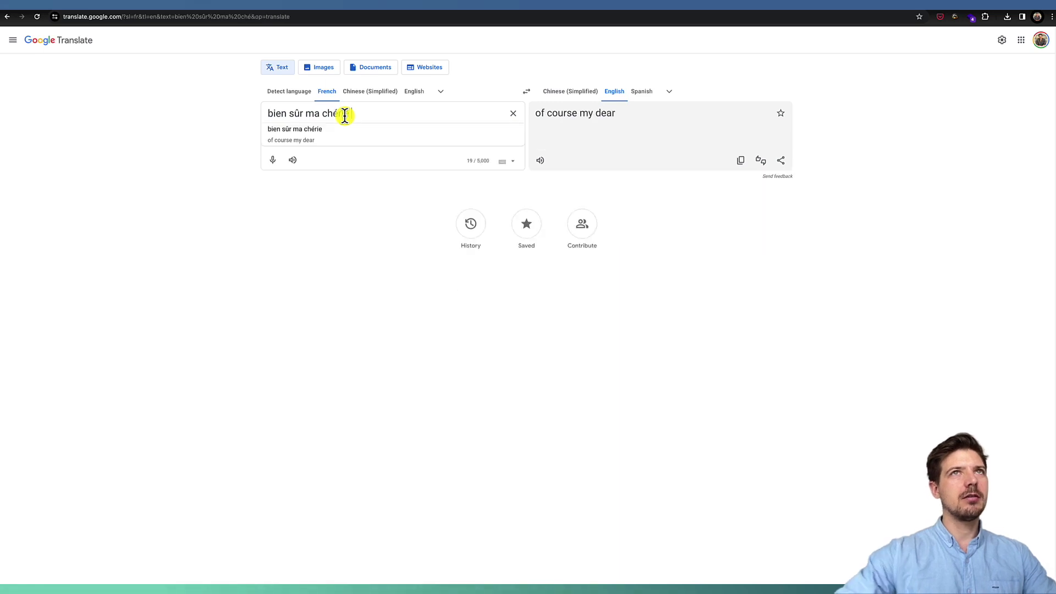
{"action": "type", "text": " !"}
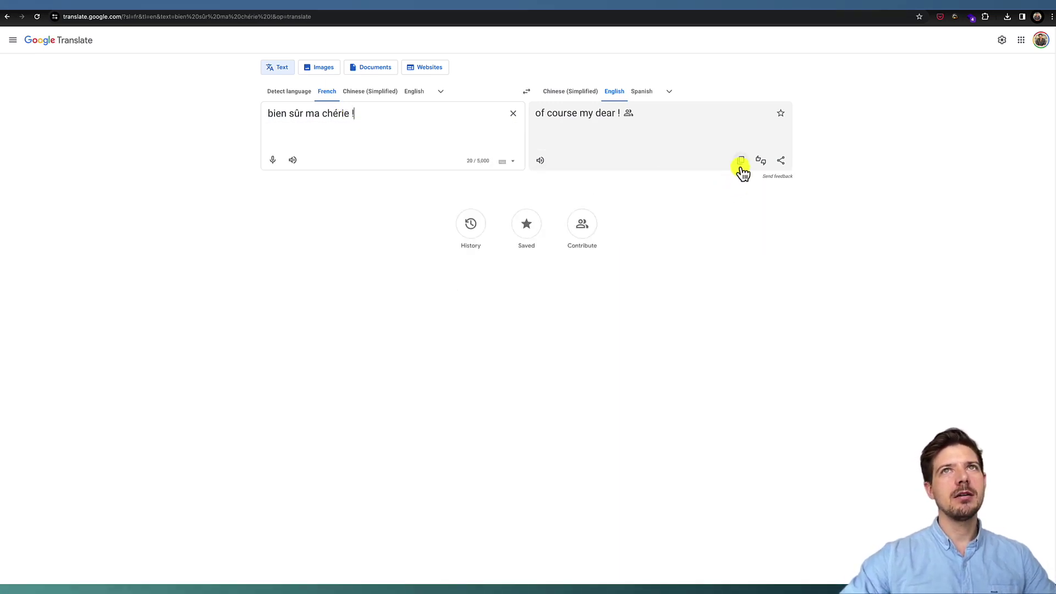
{"action": "left_click", "coordinate": [742, 161]}
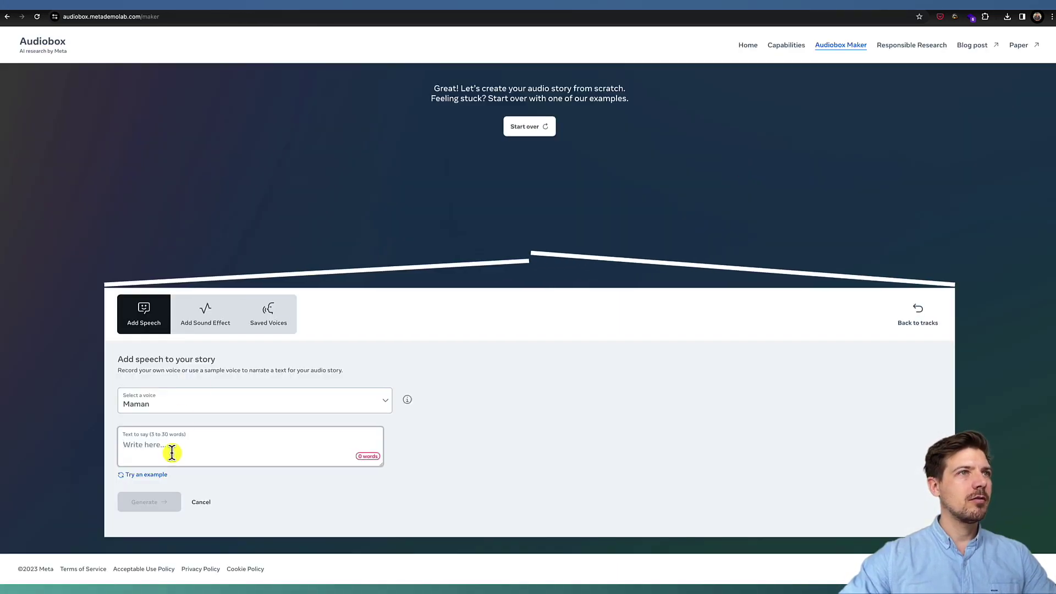
Back in Audiobox, generate the speech "of course my dear !" with the Maman voice and preview both audio options
{"action": "left_click", "coordinate": [172, 448]}
{"action": "key", "text": "ctrl+v"}
{"action": "left_click", "coordinate": [136, 502]}
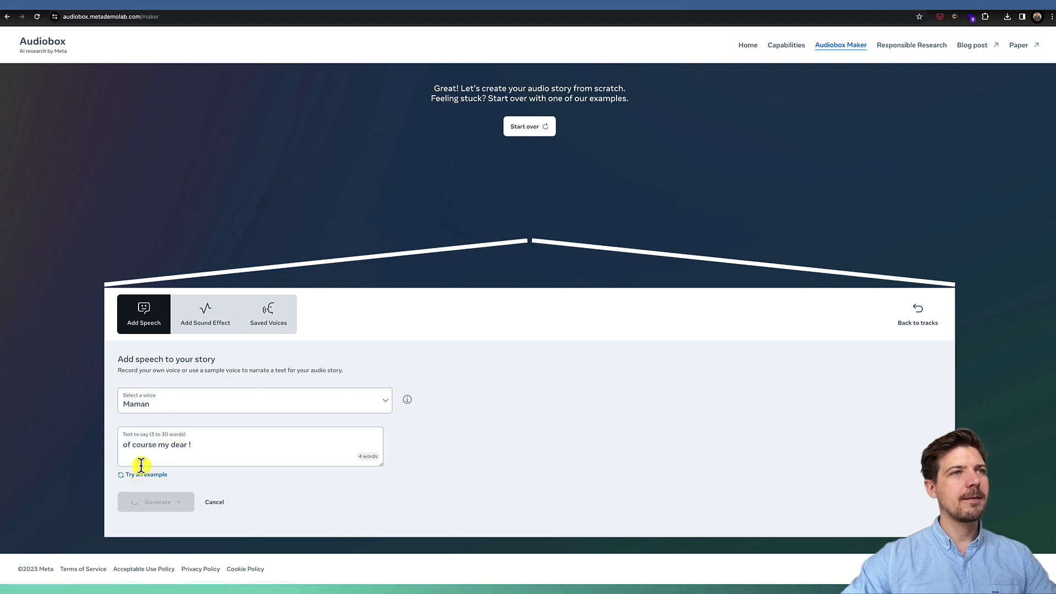
{"action": "left_click", "coordinate": [129, 413]}
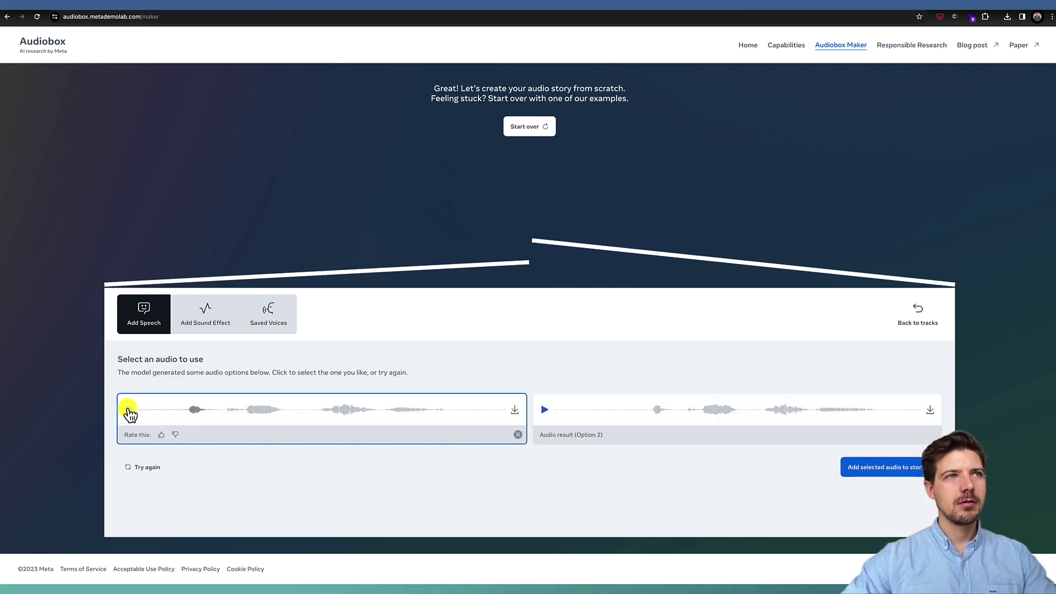
{"action": "left_click", "coordinate": [547, 411]}
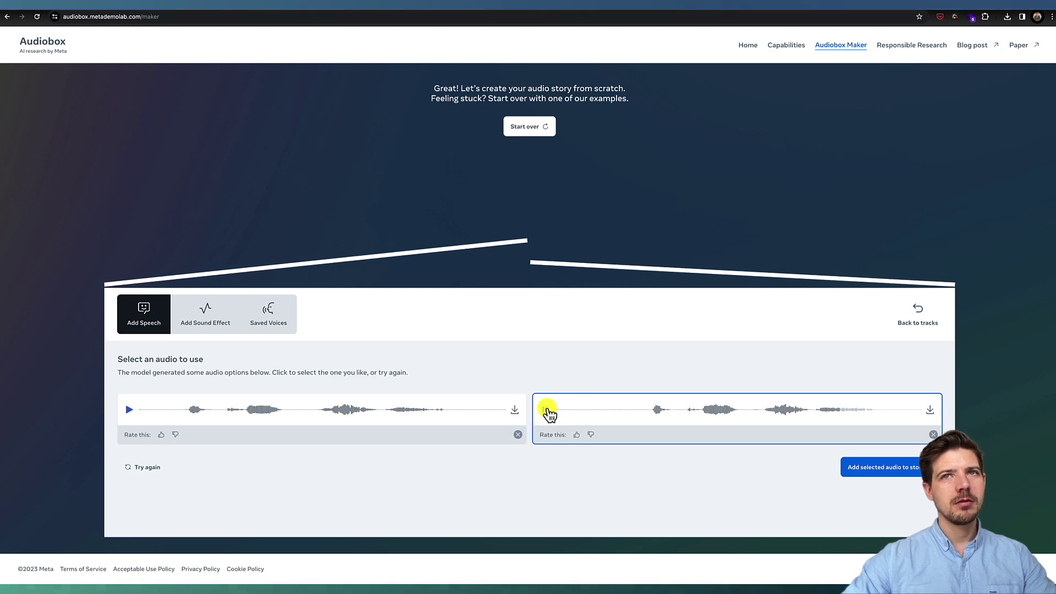
Add the second audio option to the story, shift the Maman clip to follow the Enfant line, and play the story
{"action": "left_click", "coordinate": [890, 469]}
{"action": "left_click_drag", "start_coordinate": [132, 512], "coordinate": [165, 512]}
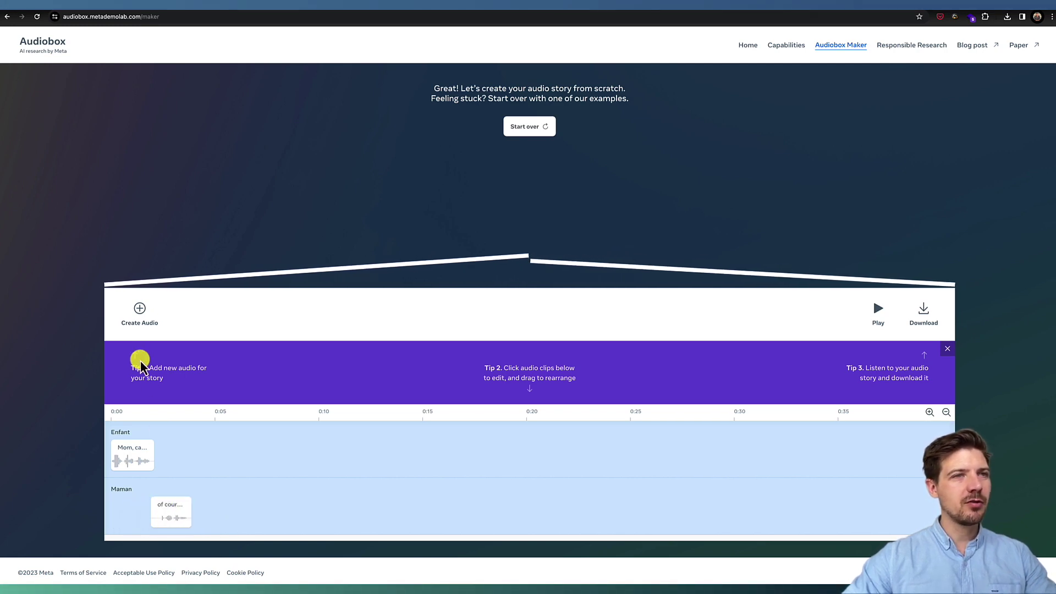
{"action": "left_click", "coordinate": [878, 310]}
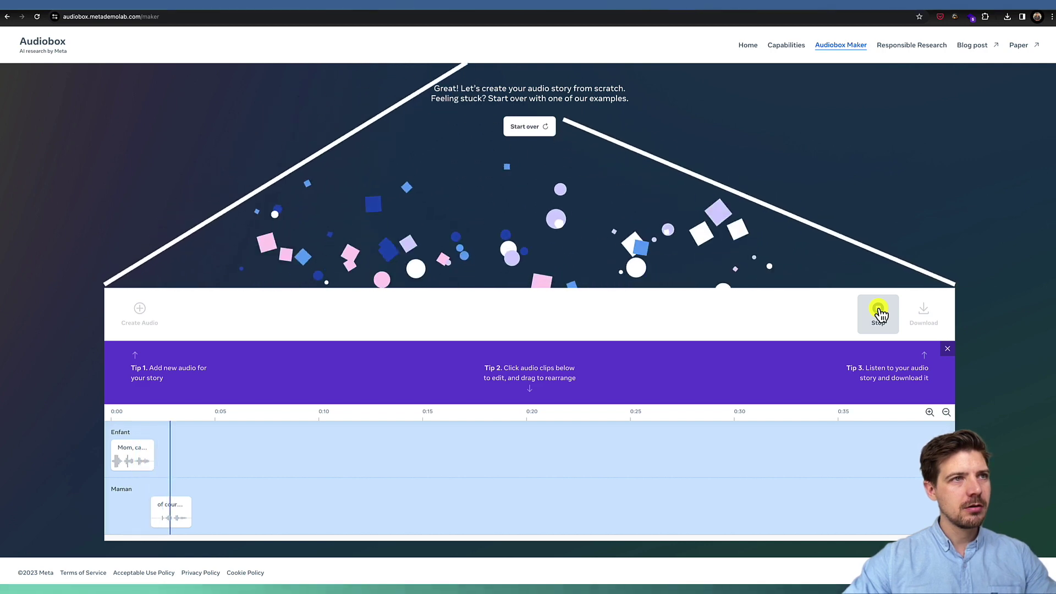
Start adding a sound effect and, in Google Translate, replace the French text with "bruit d'une balançoire sur une place de jeu."
{"action": "left_click", "coordinate": [141, 310]}
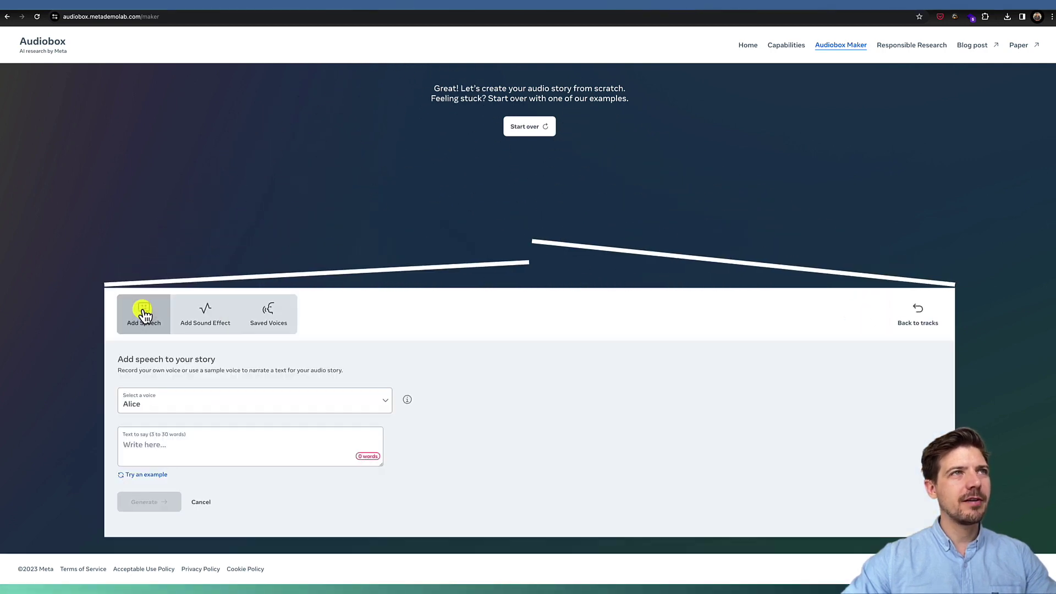
{"action": "left_click", "coordinate": [207, 315]}
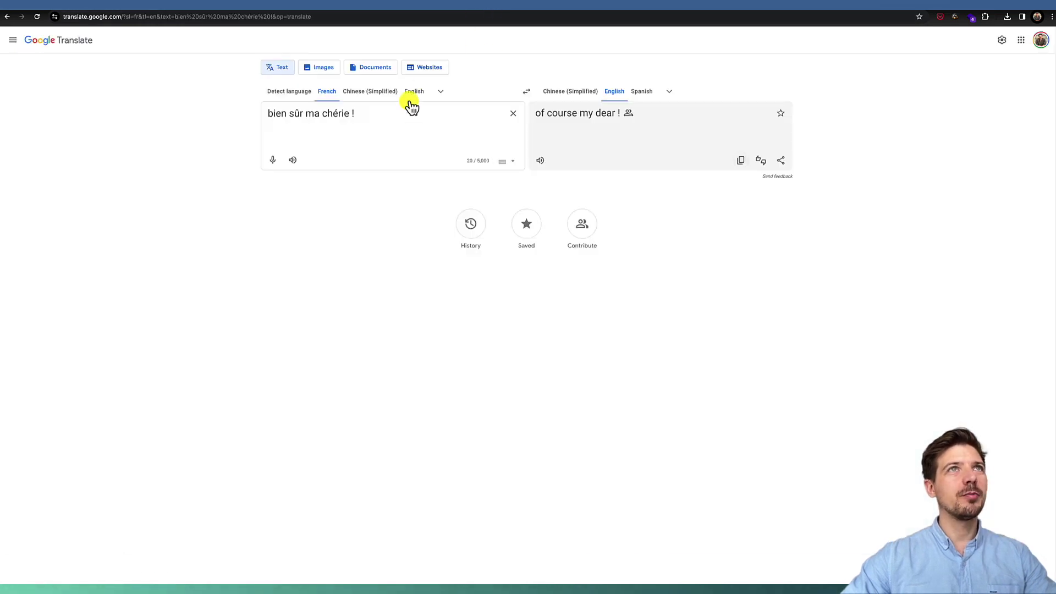
{"action": "triple_click", "coordinate": [396, 114]}
{"action": "type", "text": "bruit "}
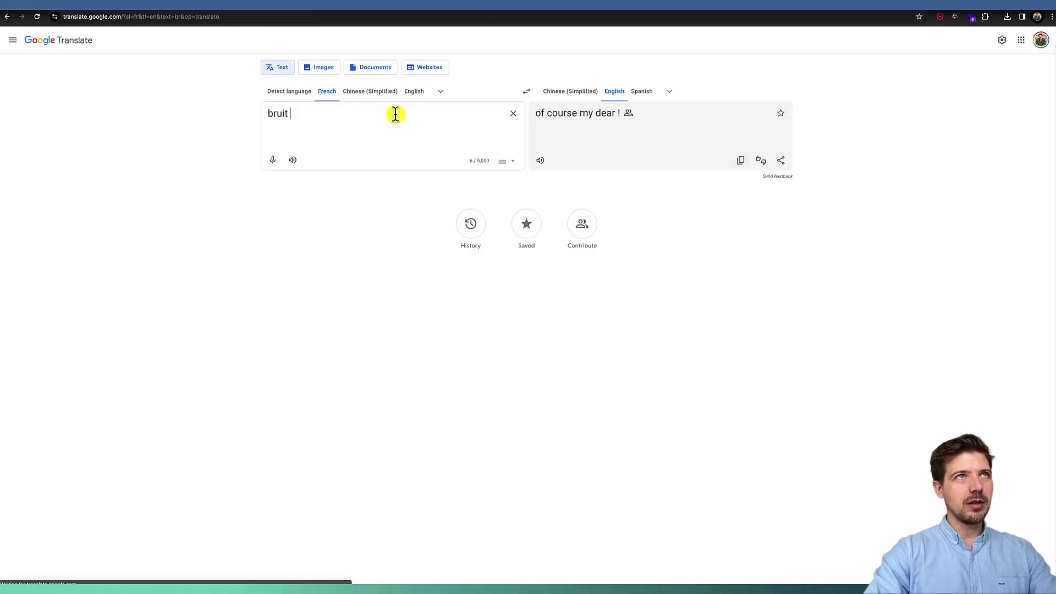
{"action": "type", "text": "d'une balancoi"}
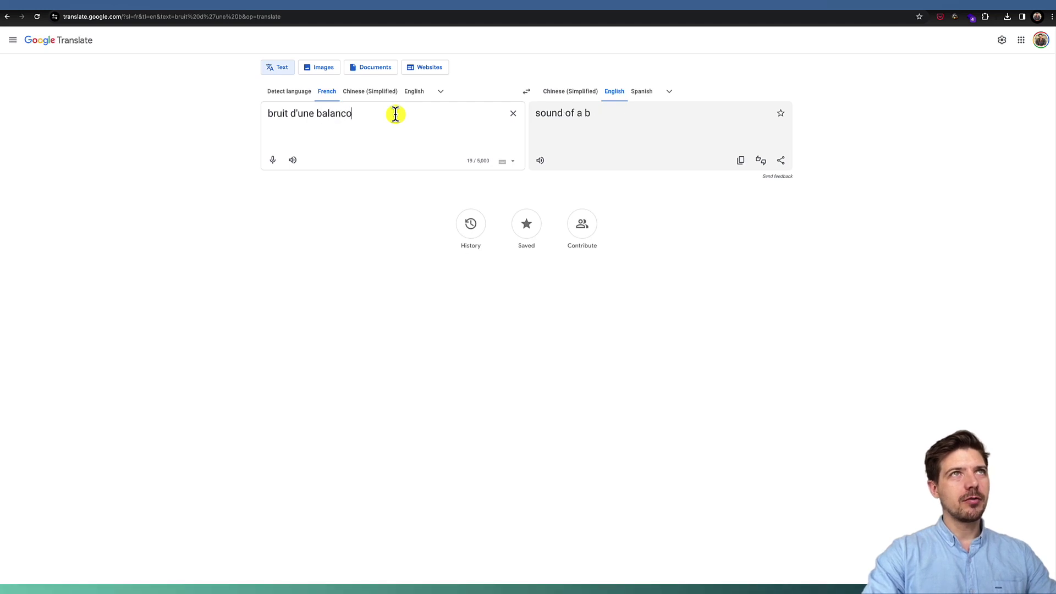
{"action": "key", "text": "BackSpace"}
{"action": "key", "text": "BackSpace"}
{"action": "key", "text": "BackSpace"}
{"action": "type", "text": "c1"}
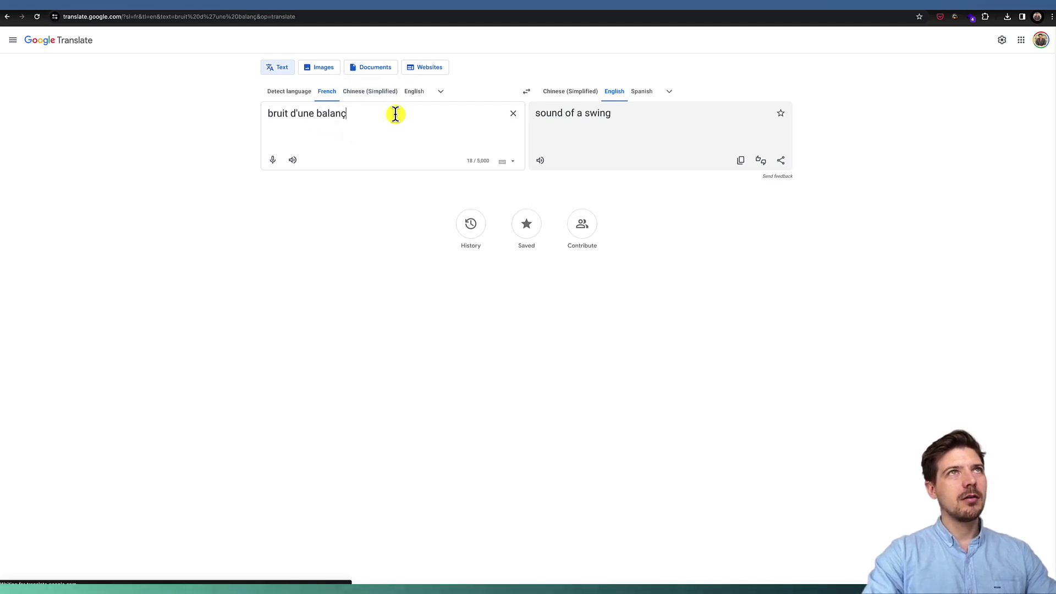
{"action": "type", "text": "oire sur une place de jeu"}
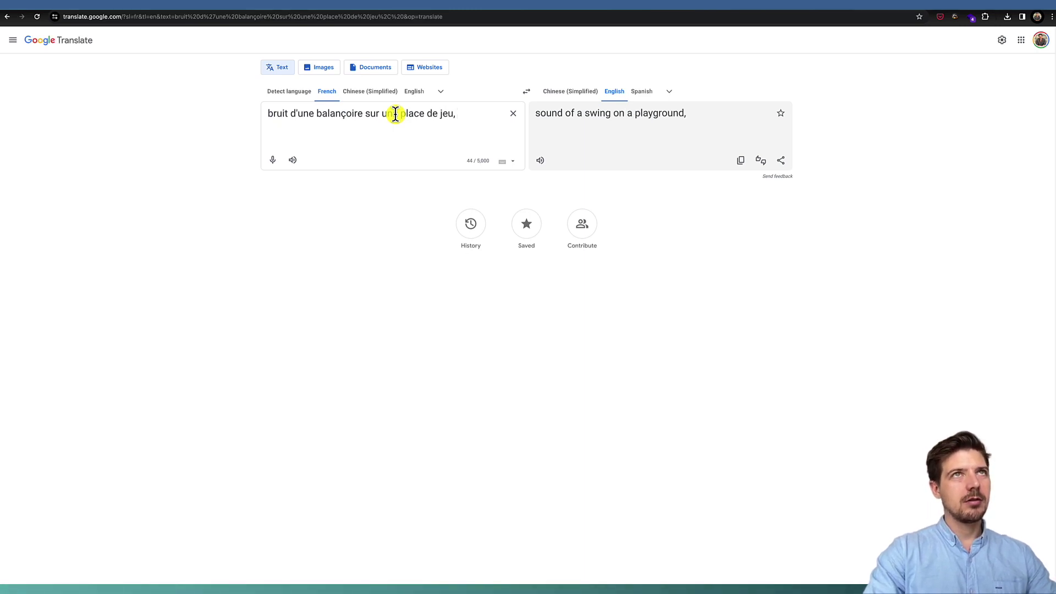
{"action": "type", "text": ". "}
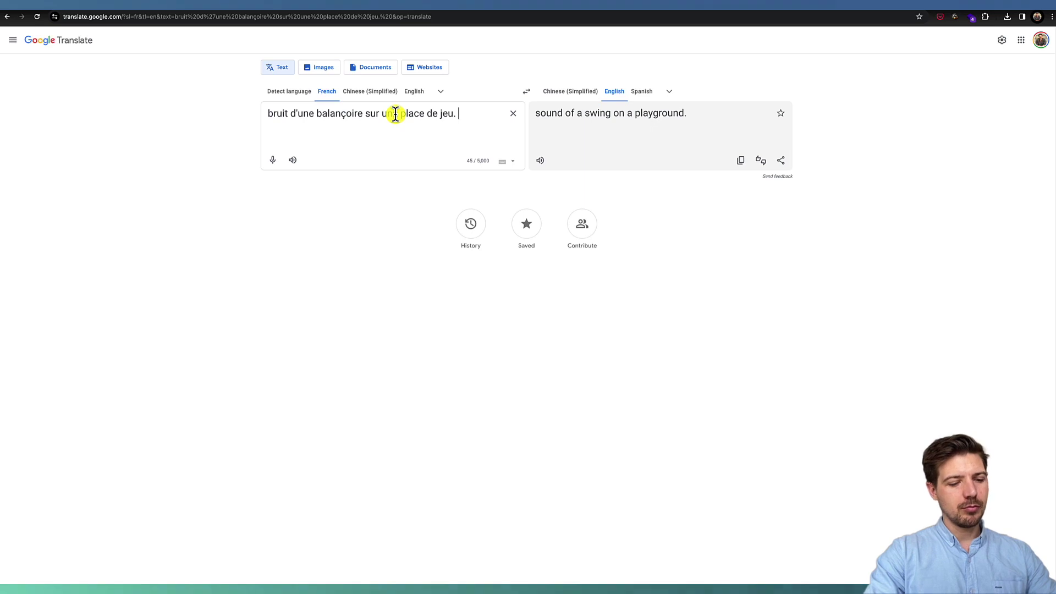
Extend the French text with "bruit d'enfants qui jouent en arrière plan." and copy the full English translation
{"action": "type", "text": "bruit d'enfants qui j"}
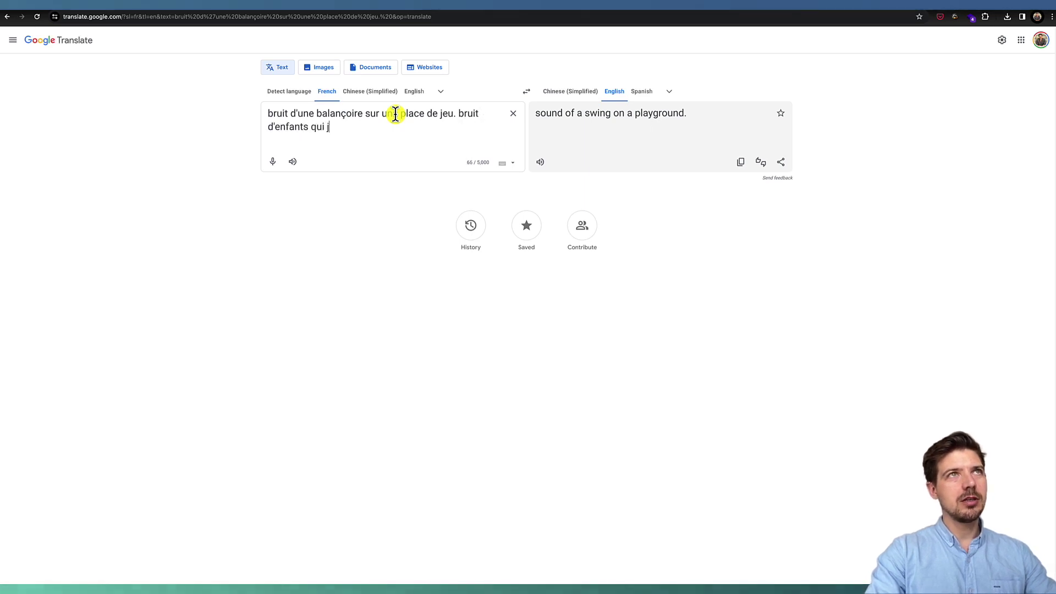
{"action": "type", "text": "ouent"}
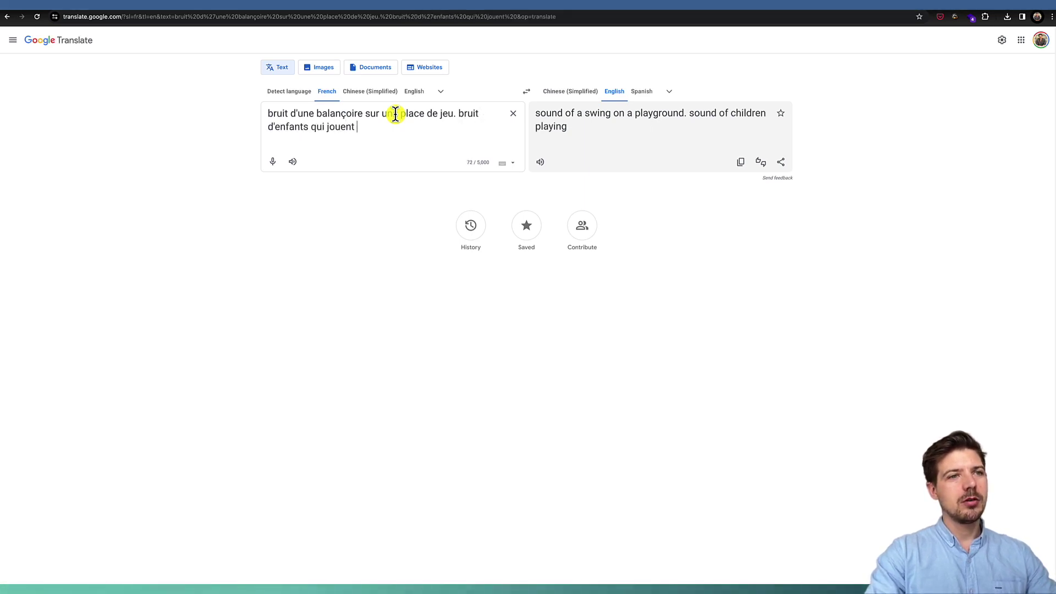
{"action": "type", "text": " en arrie"}
{"action": "key", "text": "BackSpace"}
{"action": "type", "text": "ère plan."}
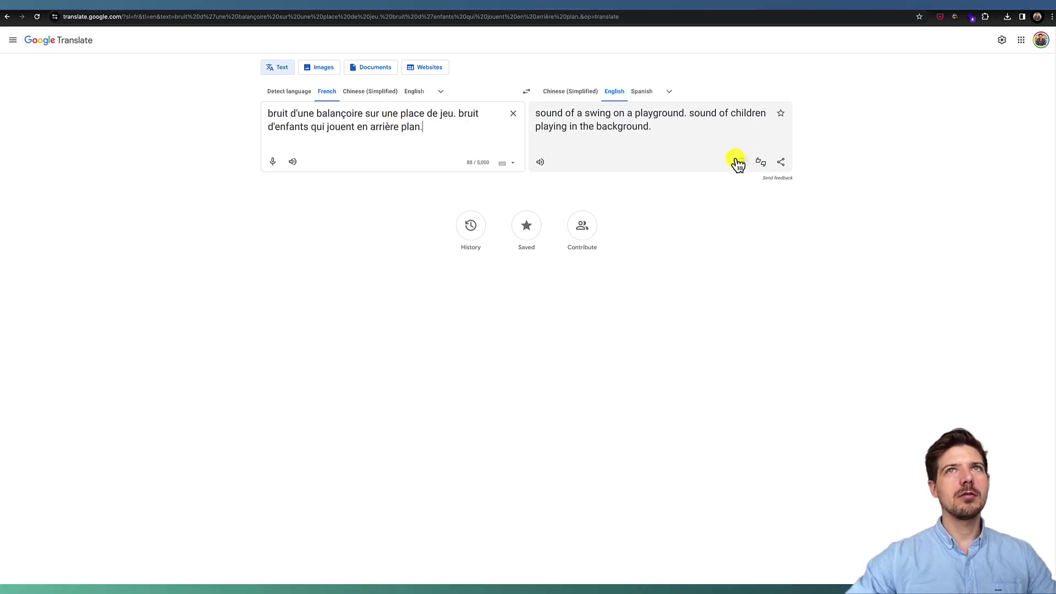
{"action": "left_click", "coordinate": [737, 162]}
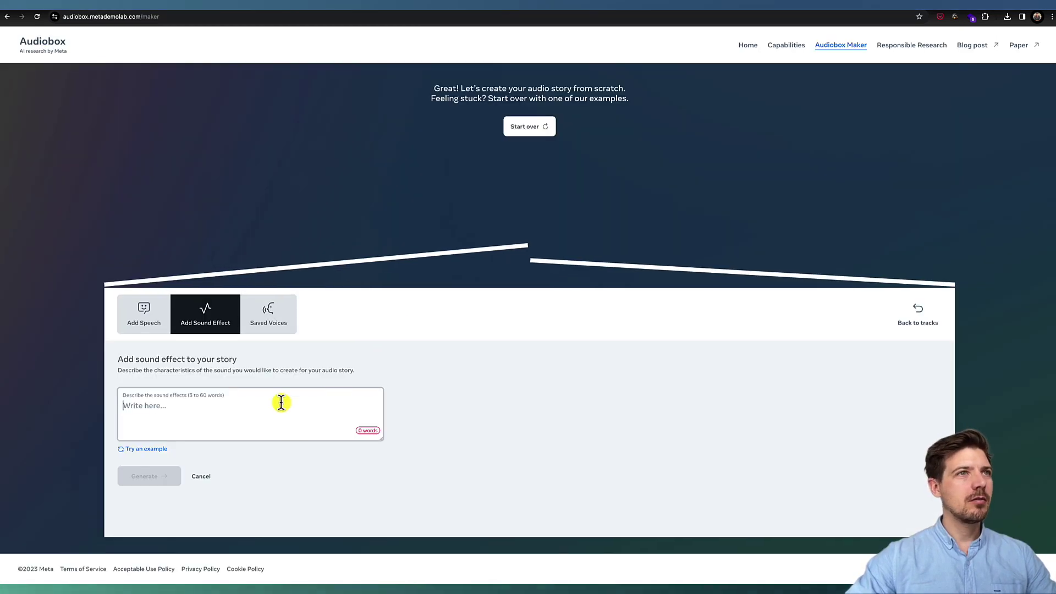
Back in Audiobox, generate the sound effect "sound of a swing on a playground. sound of children playing in the background." and preview both options
{"action": "left_click", "coordinate": [279, 401]}
{"action": "key", "text": "ctrl+v"}
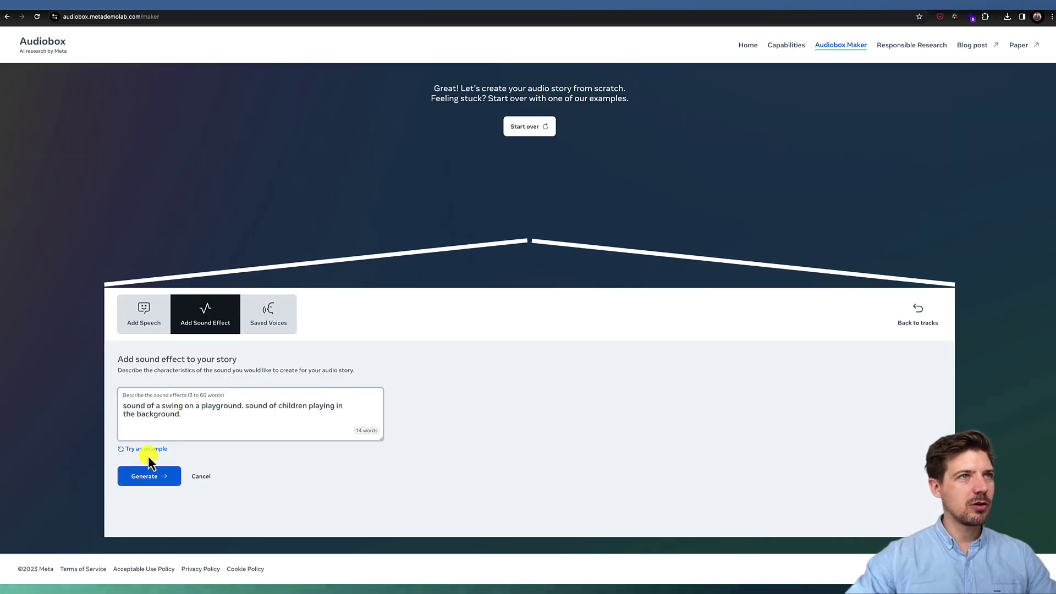
{"action": "left_click", "coordinate": [146, 476]}
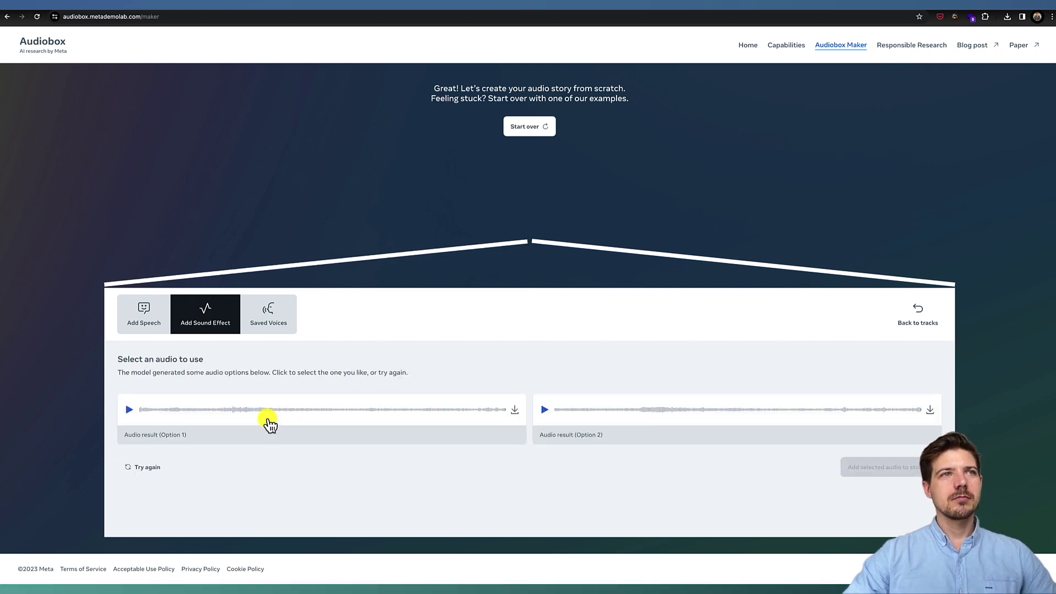
{"action": "left_click", "coordinate": [131, 411]}
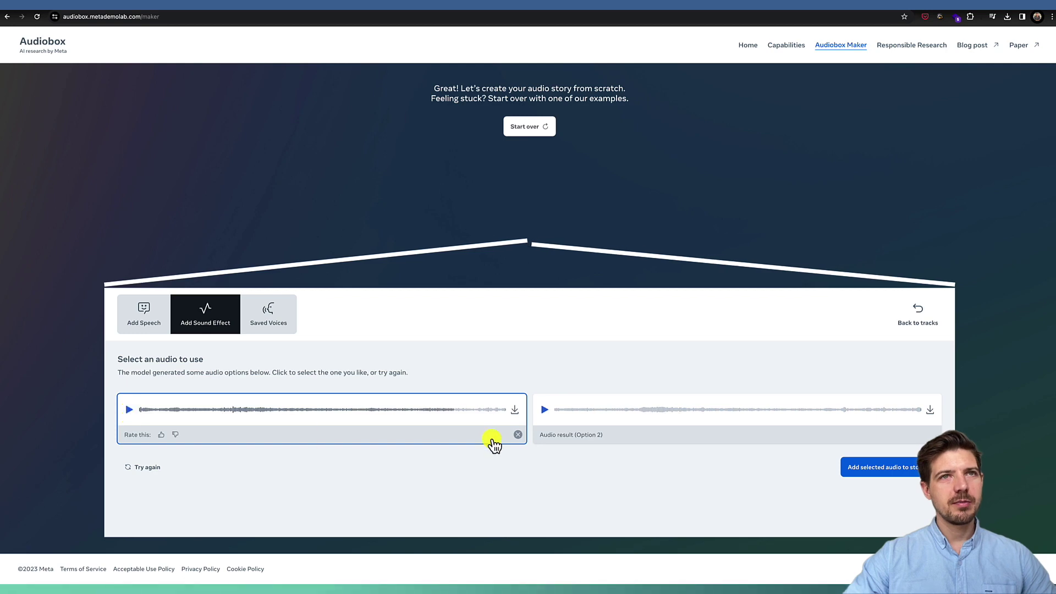
{"action": "left_click", "coordinate": [545, 410]}
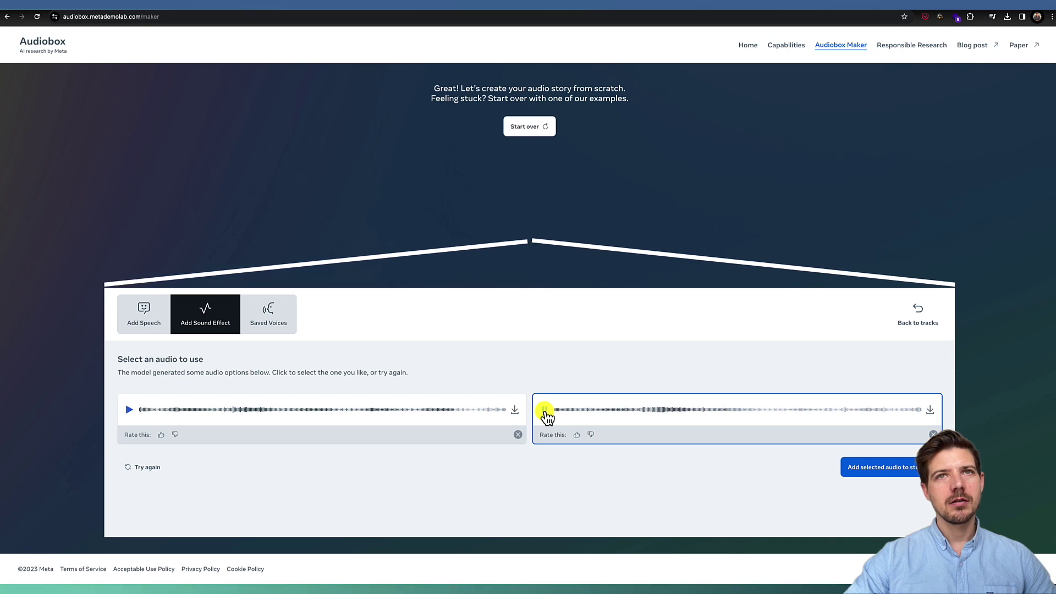
{"action": "left_click", "coordinate": [545, 409]}
Retry the sound effect, changing the description's "swing" to "swinging swing", and preview both new audio options
{"action": "left_click", "coordinate": [144, 467]}
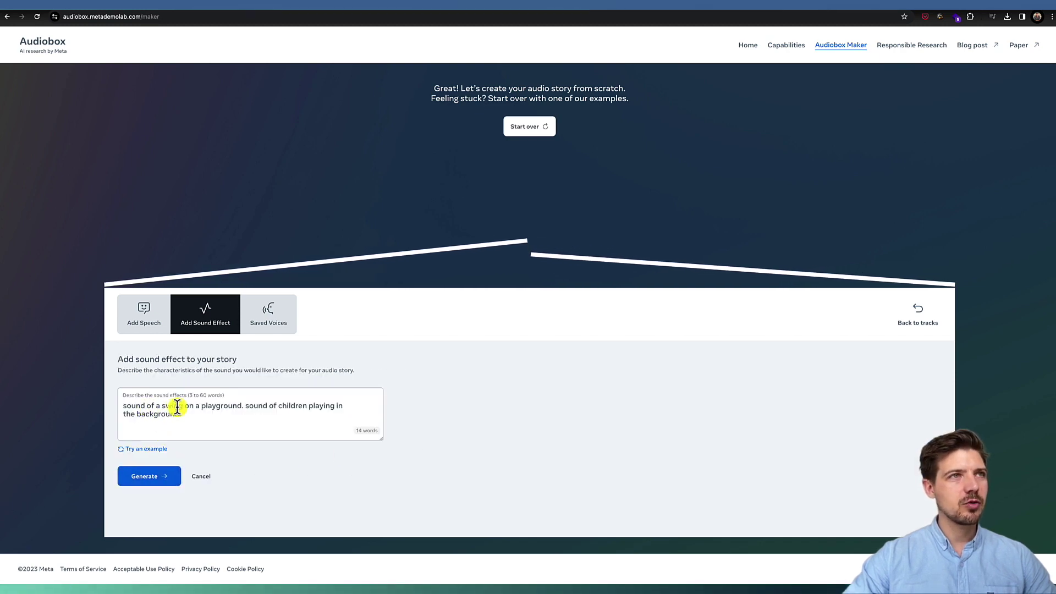
{"action": "left_click", "coordinate": [183, 406]}
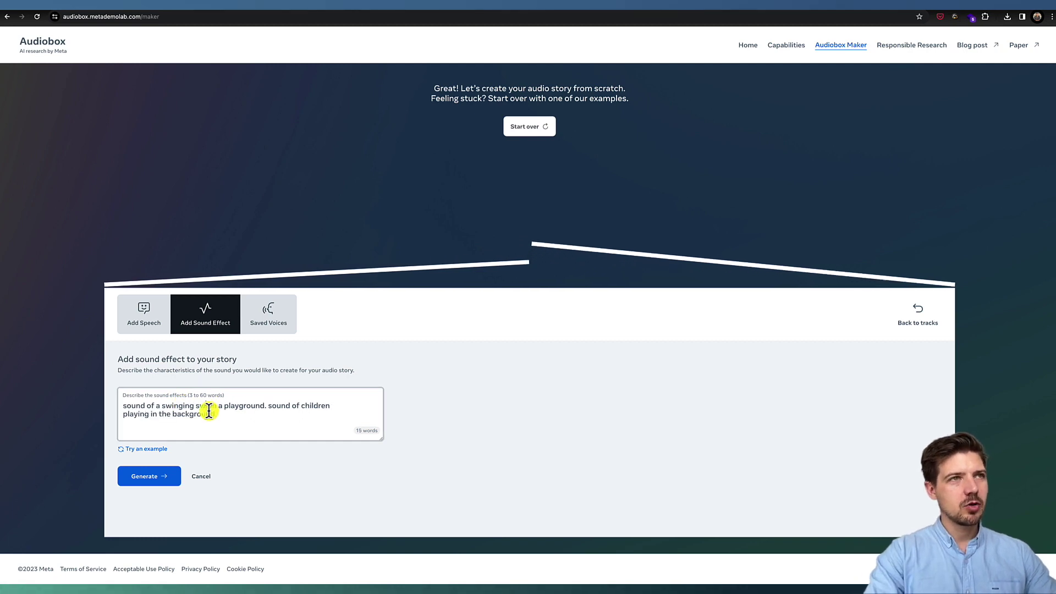
{"action": "left_click", "coordinate": [141, 424]}
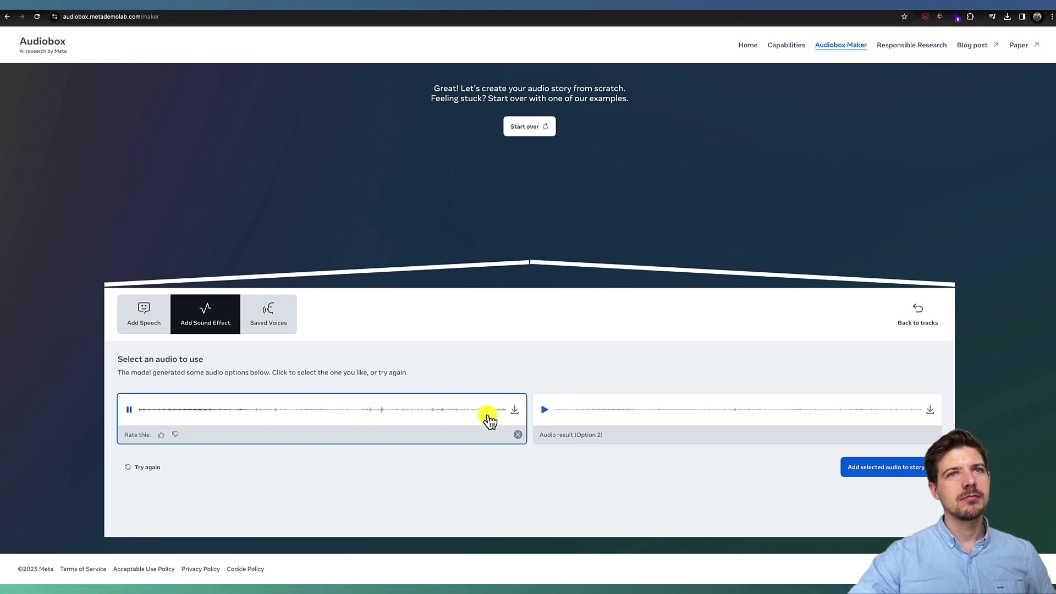
{"action": "left_click", "coordinate": [545, 410]}
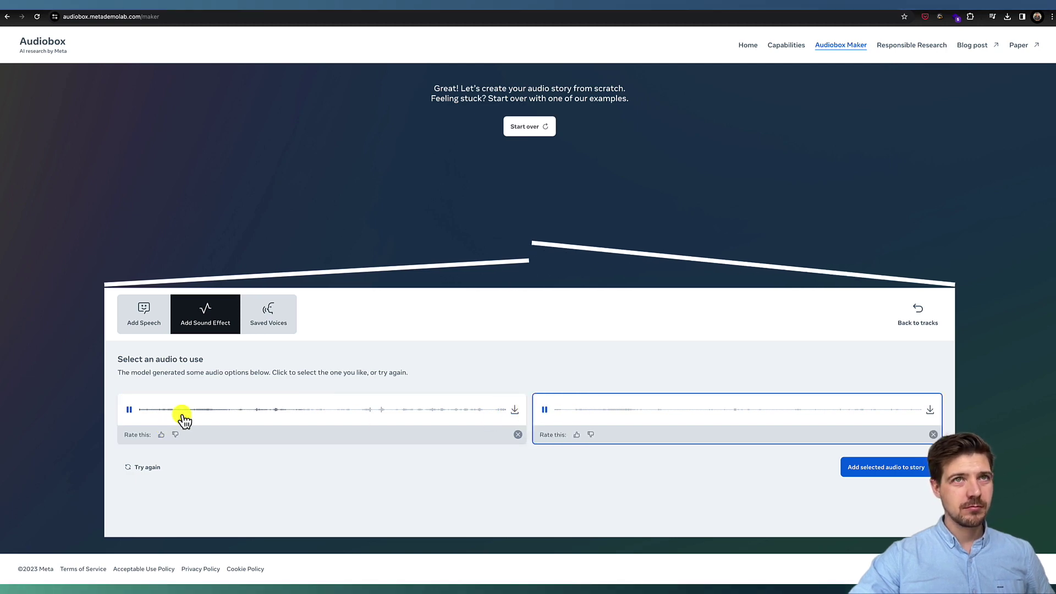
{"action": "left_click", "coordinate": [132, 415]}
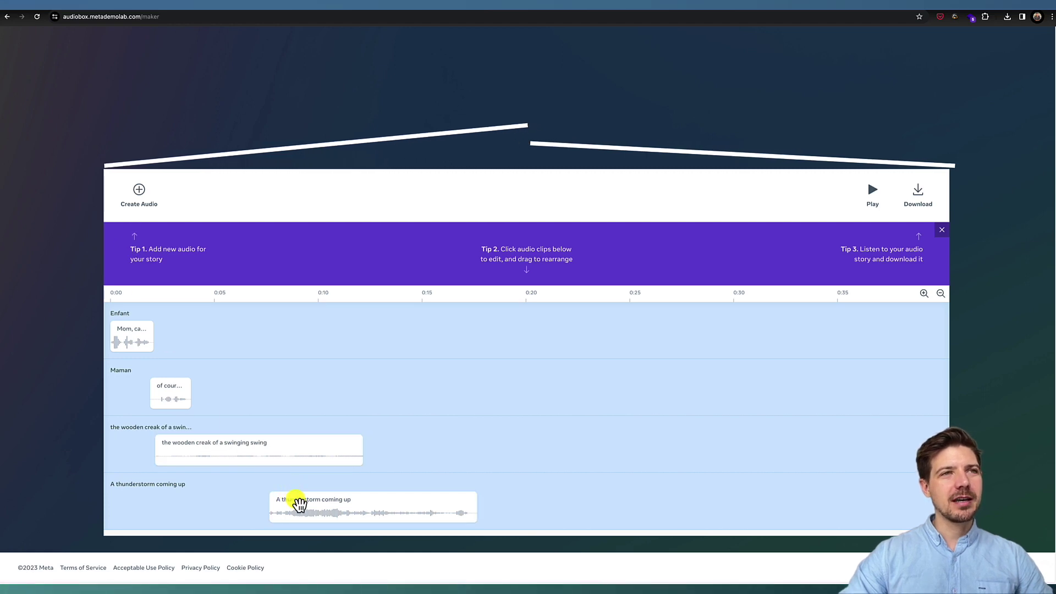
Play the assembled story with its voices, swing creak and thunderstorm tracks, and stop the playback
{"action": "left_click", "coordinate": [874, 196]}
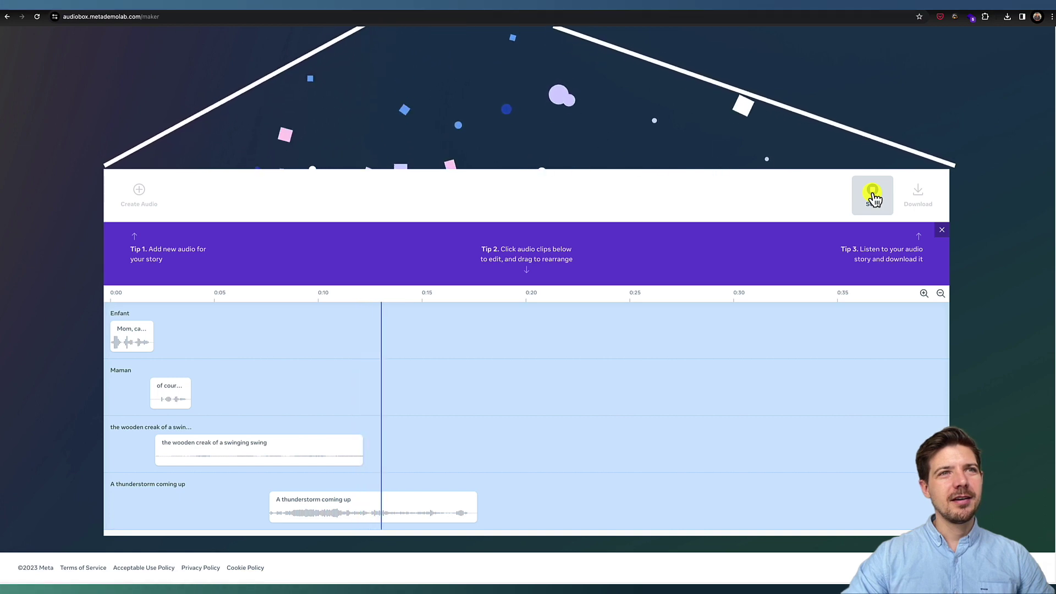
{"action": "left_click", "coordinate": [873, 197]}
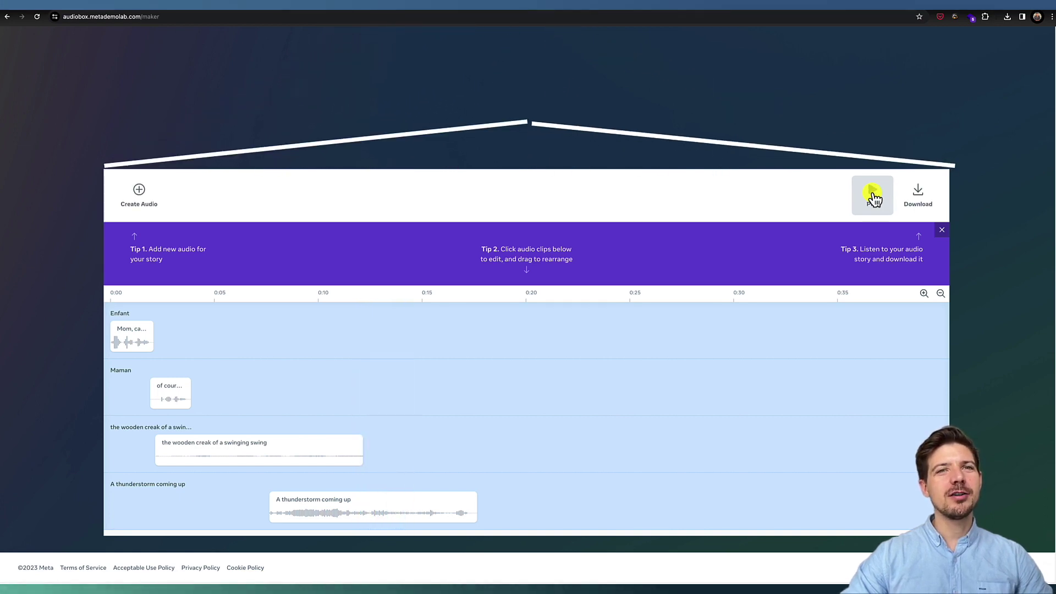
Register your own voice for a new speech clip by recording the displayed prompt and creating the voice
{"action": "left_click", "coordinate": [140, 194]}
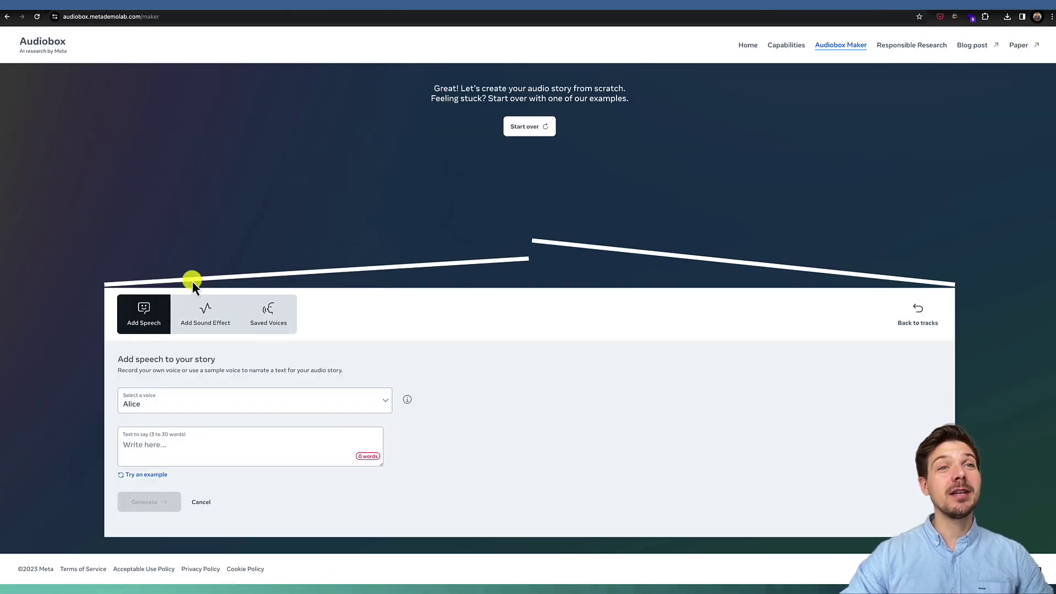
{"action": "left_click", "coordinate": [269, 403]}
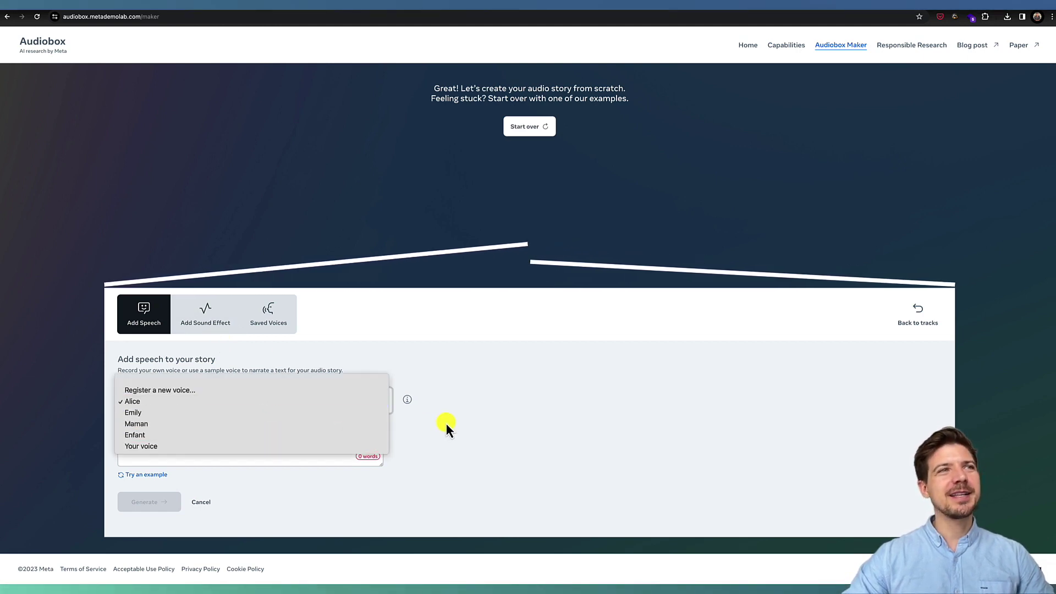
{"action": "left_click", "coordinate": [139, 391]}
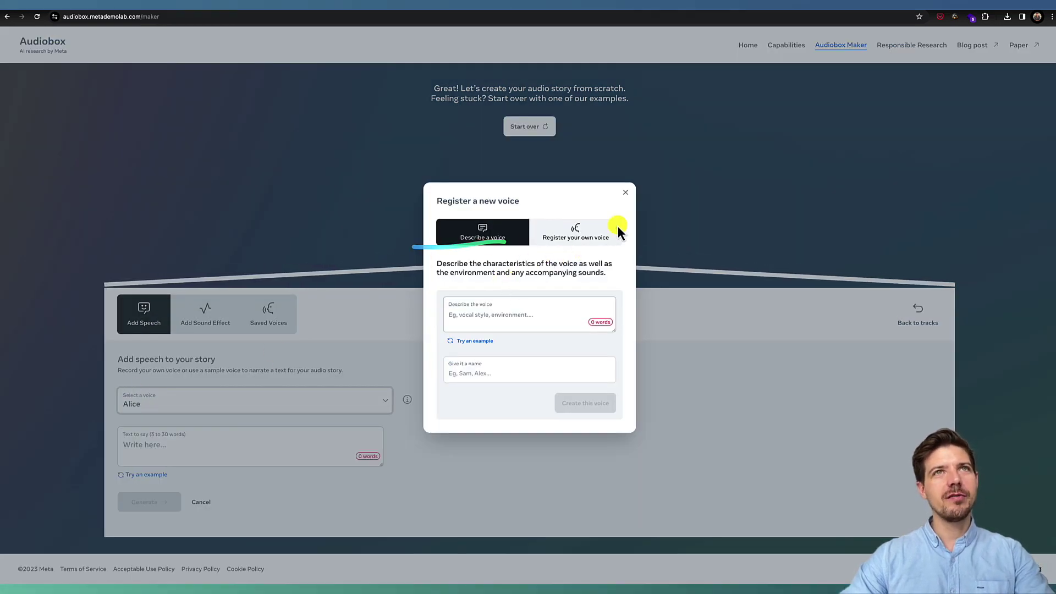
{"action": "left_click", "coordinate": [575, 243]}
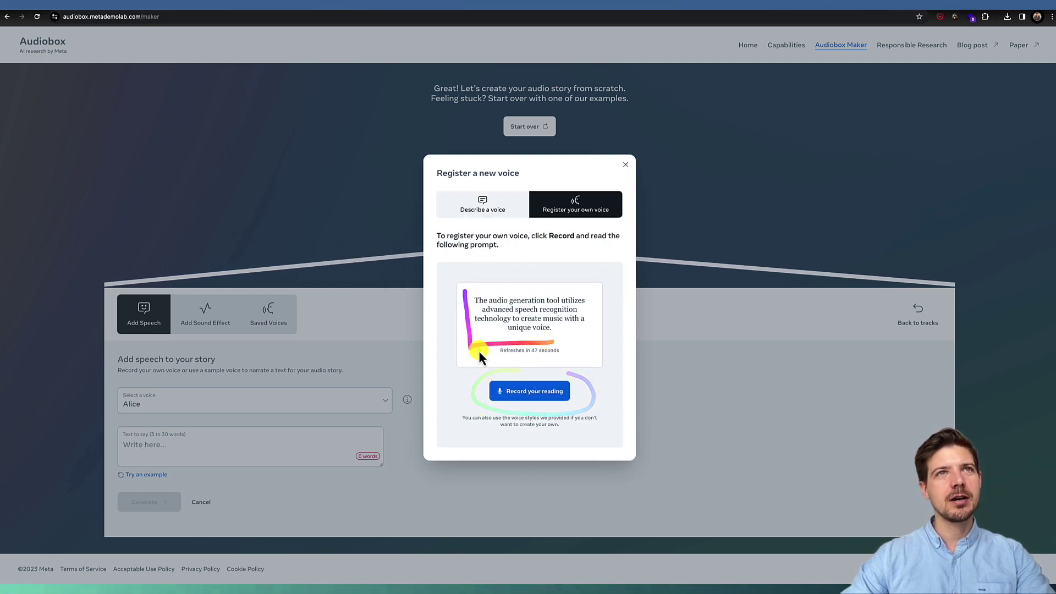
{"action": "left_click", "coordinate": [531, 392]}
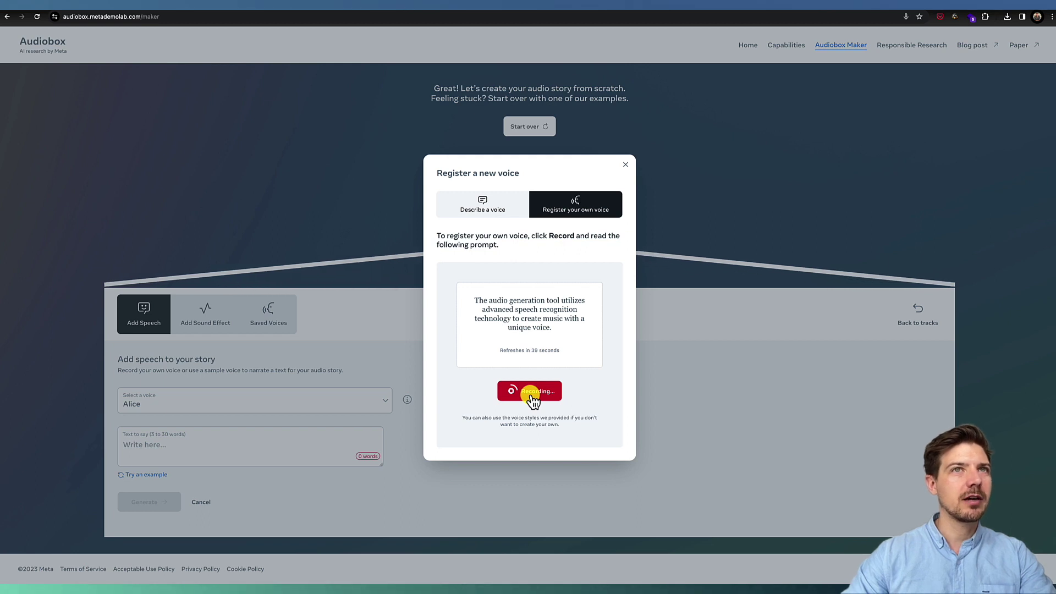
{"action": "left_click", "coordinate": [530, 395]}
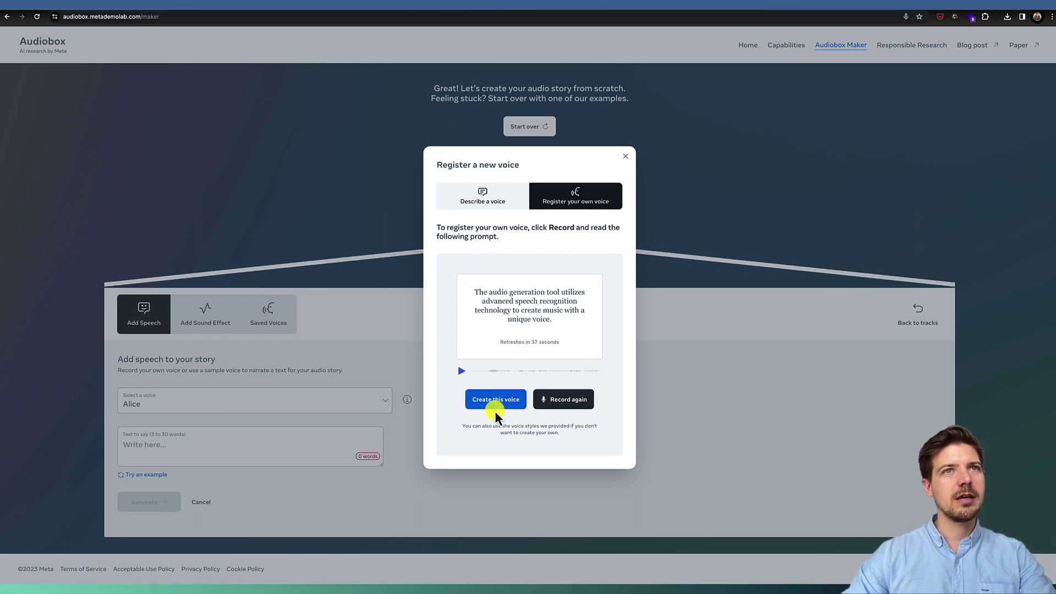
{"action": "left_click", "coordinate": [483, 400]}
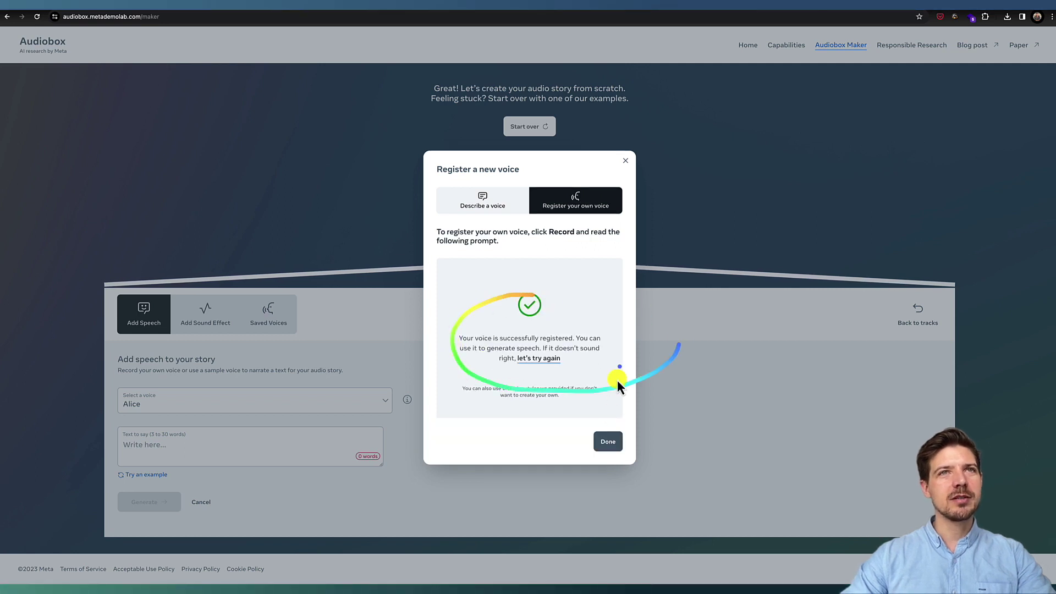
{"action": "left_click", "coordinate": [609, 440]}
Choose Your voice as the speaker of the new speech clip
{"action": "left_click", "coordinate": [244, 404]}
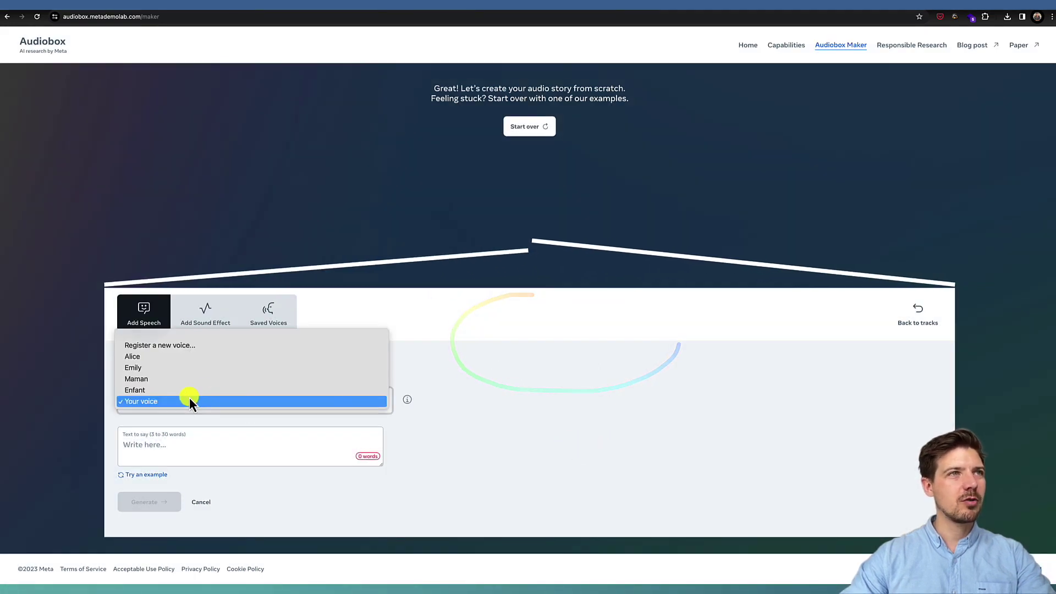
{"action": "left_click", "coordinate": [136, 411]}
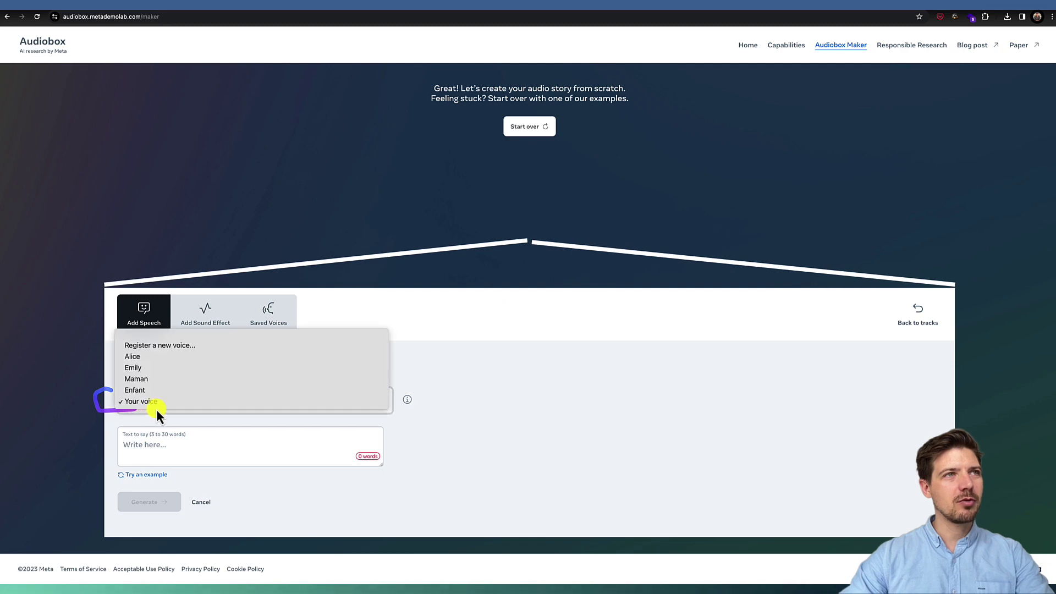
{"action": "left_click", "coordinate": [140, 421]}
Switch to Google Translate and clear the French source text
{"action": "key", "text": "ctrl+Tab"}
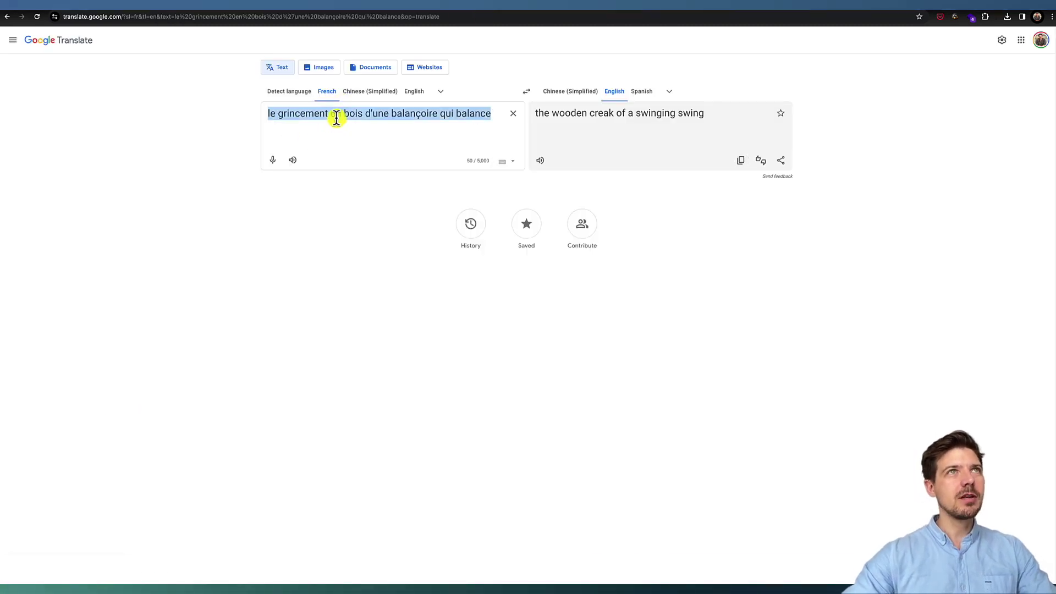
{"action": "key", "text": "BackSpace"}
{"action": "type", "text": "Attenti"}
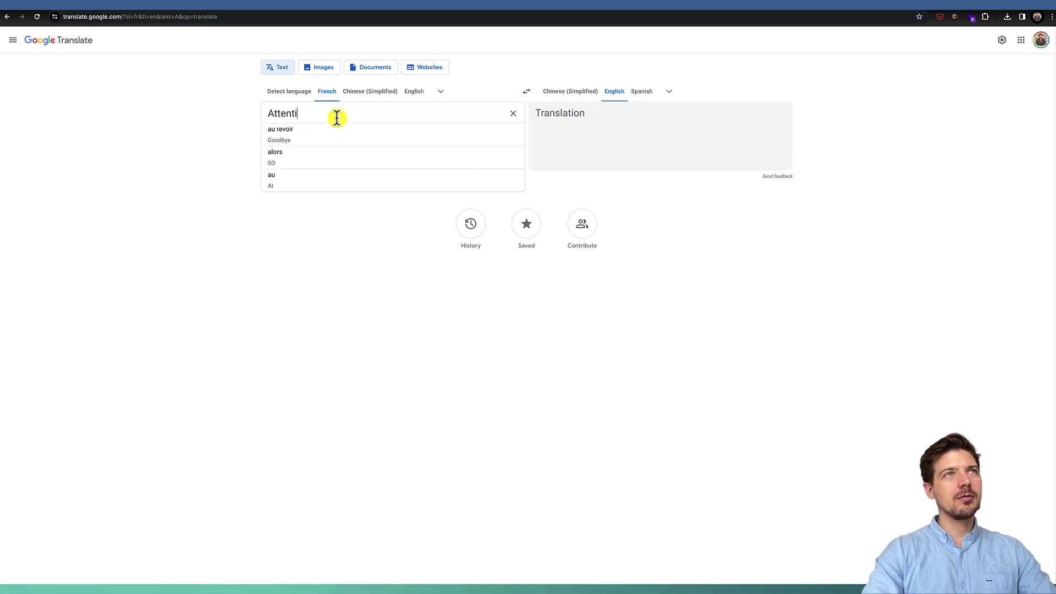
{"action": "type", "text": "on"}
{"action": "key", "text": "ctrl+a"}
{"action": "key", "text": "BackSpace"}
Translate "Bonjour mesdames, je voulais simplement vous prévenir qu'un orage approchait." from French to English
{"action": "type", "text": "Bonj"}
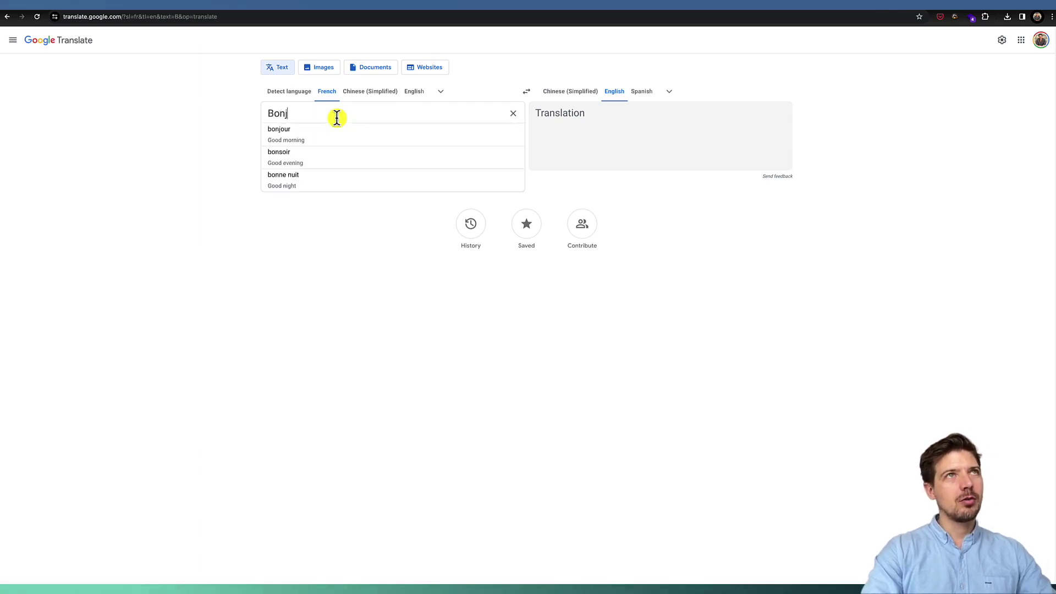
{"action": "type", "text": "our mesdames, at"}
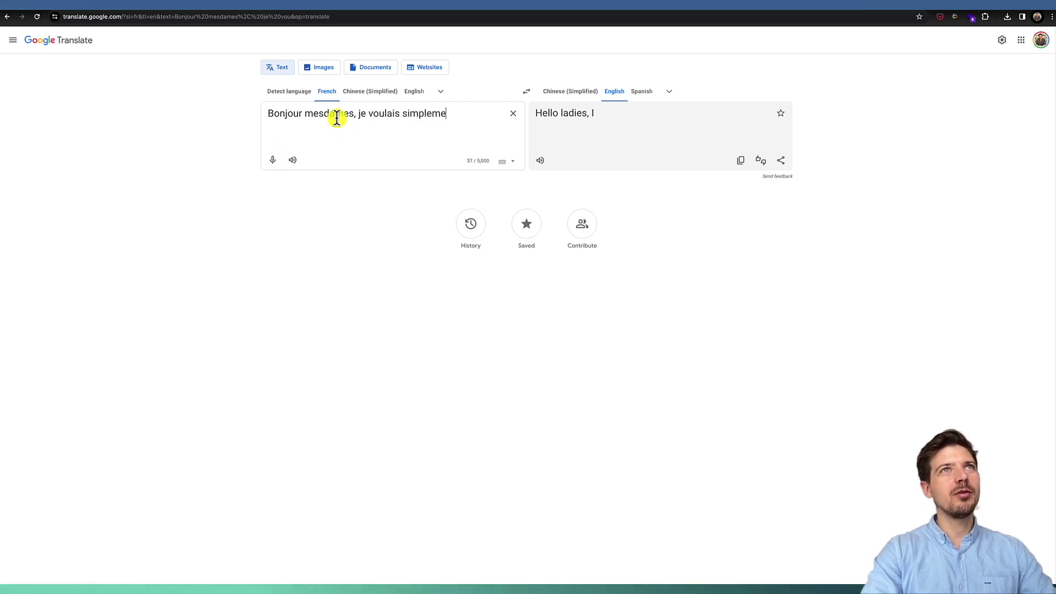
{"action": "type", "text": "nt vous "}
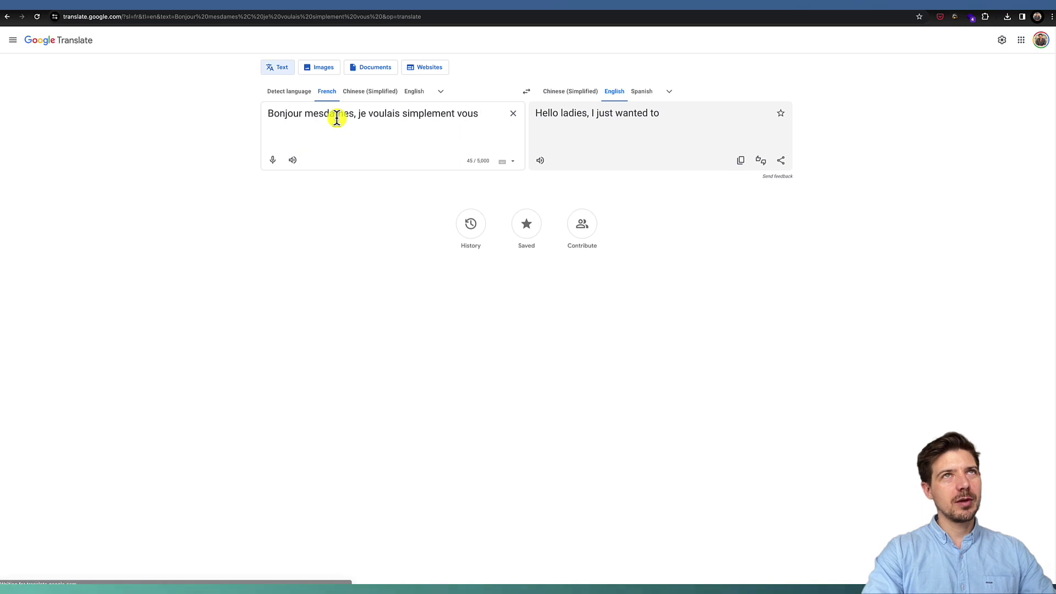
{"action": "type", "text": "prevenir qu'un orage approc"}
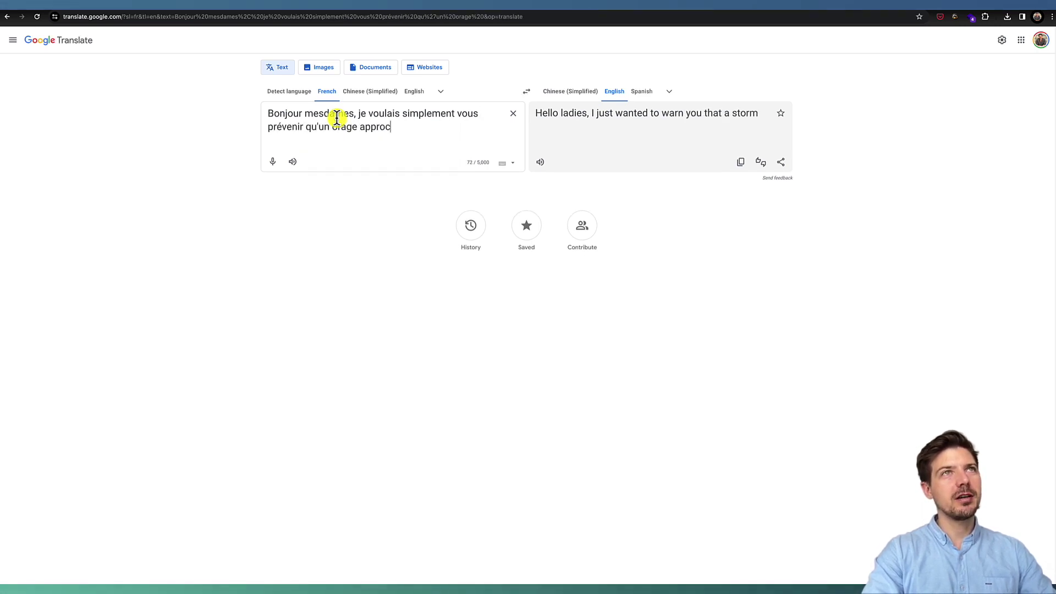
{"action": "type", "text": "hait."}
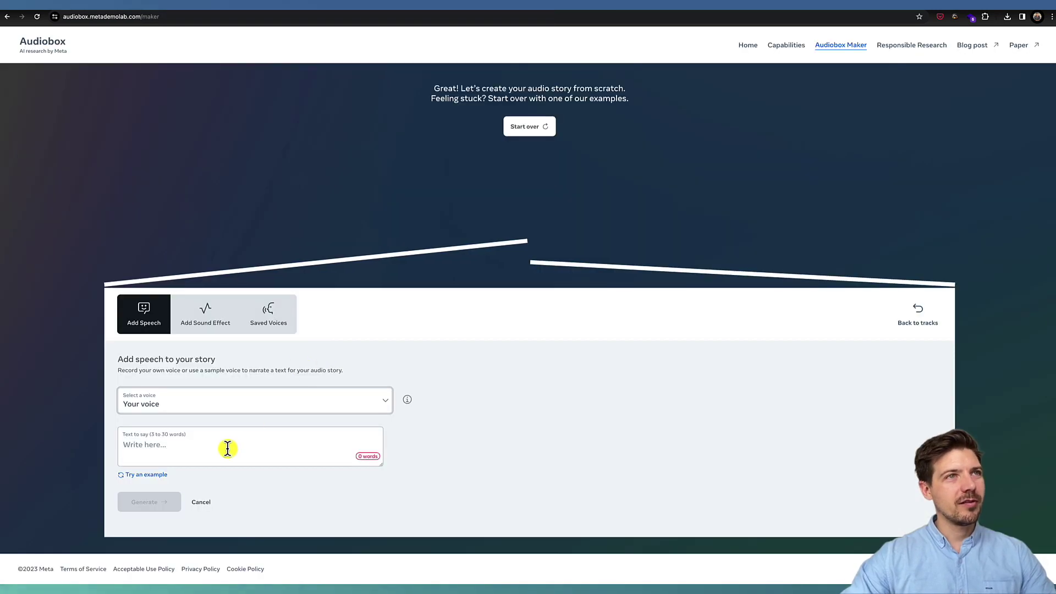
Back in Audiobox, generate the speech "Hello ladies, I just wanted to warn you that a storm was approaching."
{"action": "left_click", "coordinate": [227, 446]}
{"action": "type", "text": "Hello ladies, I just wanted to warn you that a storm was approaching."}
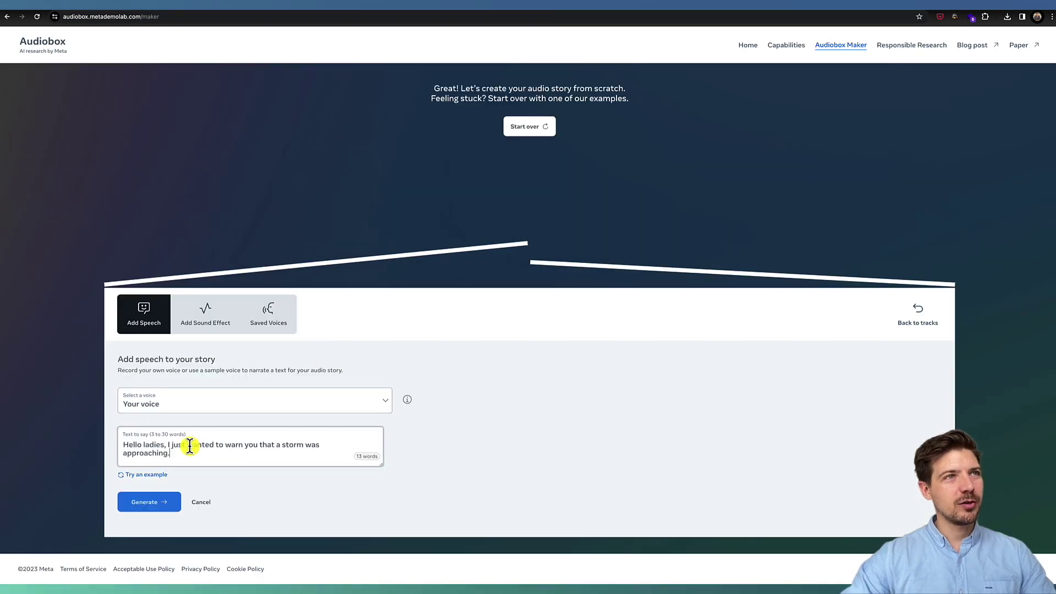
{"action": "left_click", "coordinate": [155, 500]}
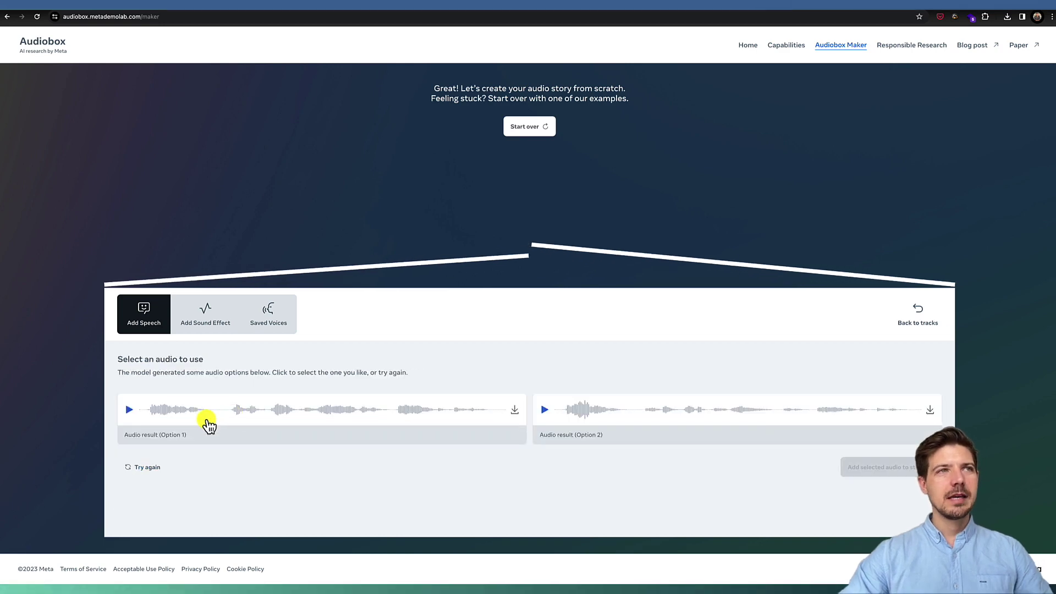
Preview both generated speech options and add the second one to the story
{"action": "left_click", "coordinate": [129, 411]}
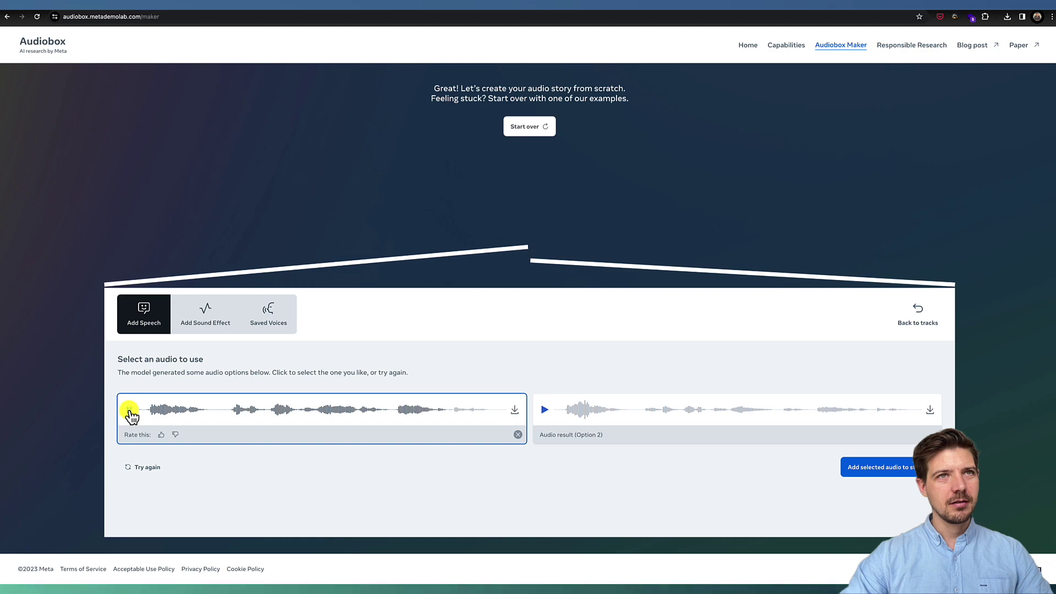
{"action": "left_click", "coordinate": [544, 410]}
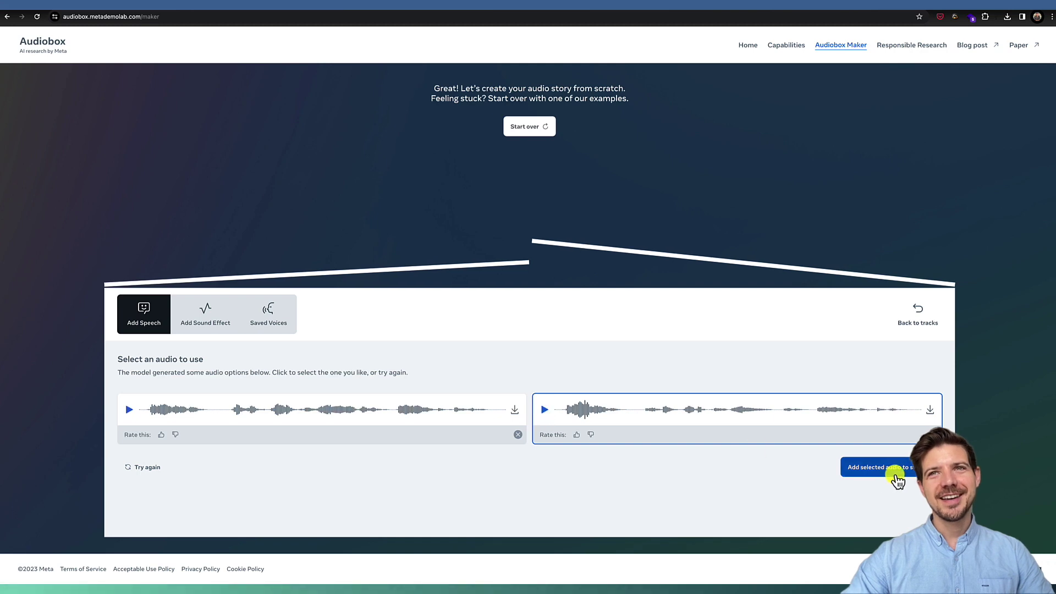
{"action": "left_click", "coordinate": [878, 468]}
Rearrange the clips so Maman starts at about 0:02, the thunderstorm at about 0:04 and Your voice at about 0:06
{"action": "scroll", "coordinate": [554, 378], "scroll_direction": "down", "scroll_amount": 3}
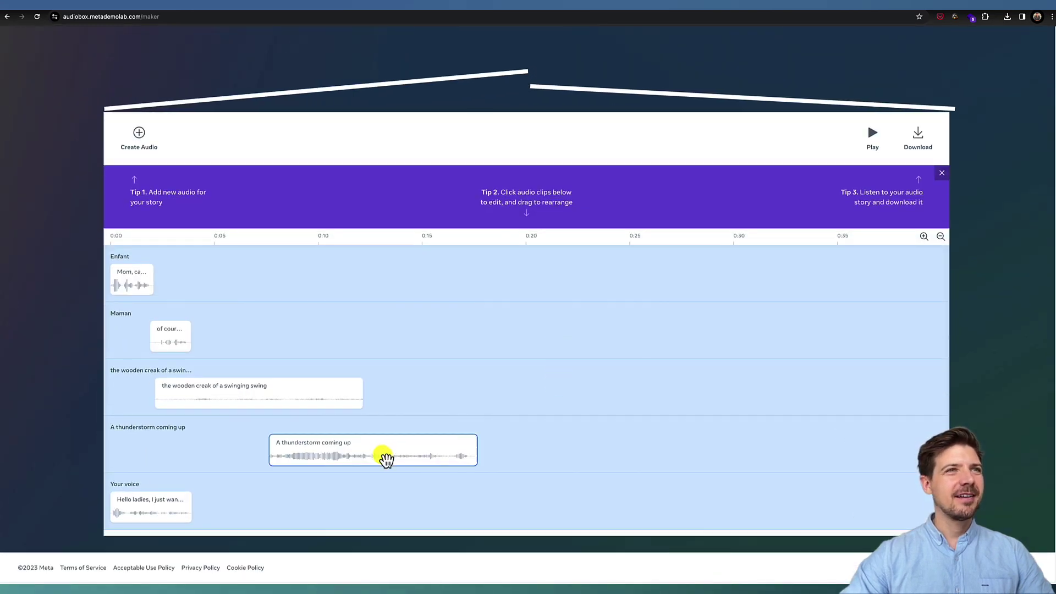
{"action": "left_click_drag", "start_coordinate": [348, 453], "coordinate": [271, 440]}
{"action": "left_click", "coordinate": [859, 147]}
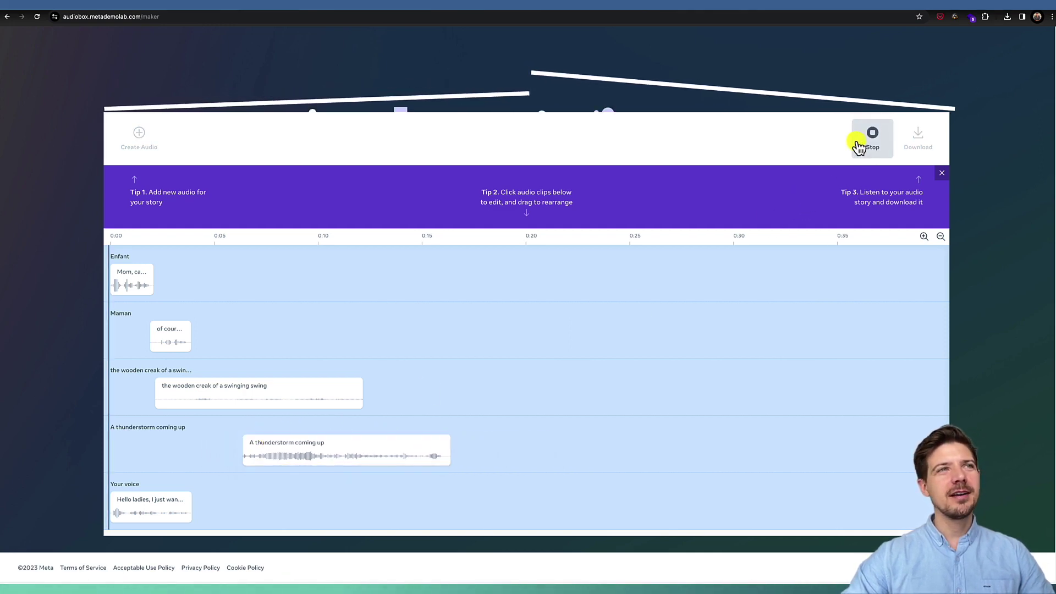
{"action": "left_click", "coordinate": [871, 140]}
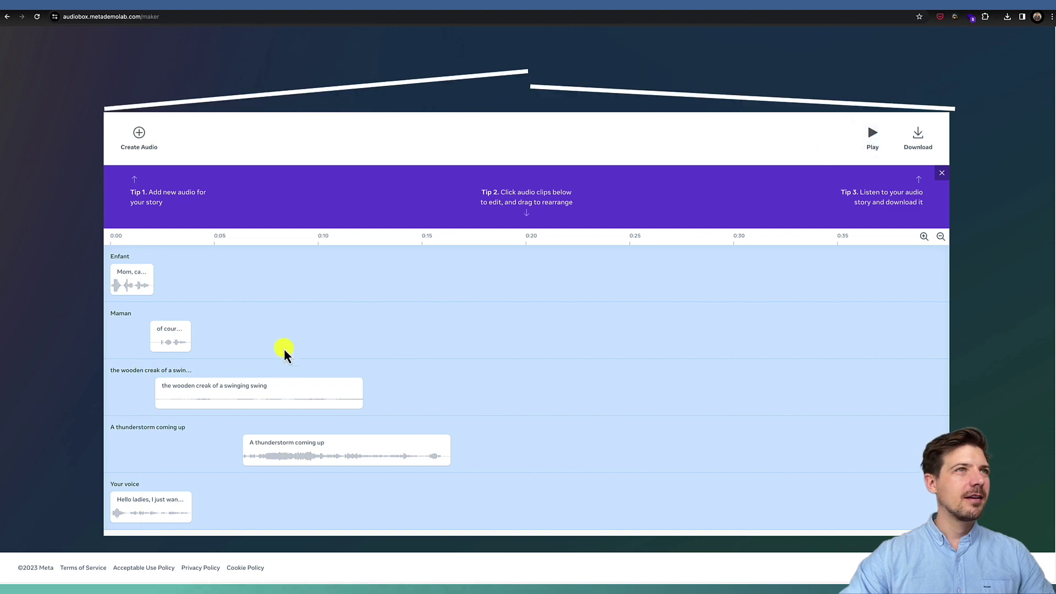
{"action": "left_click_drag", "start_coordinate": [266, 445], "coordinate": [257, 448]}
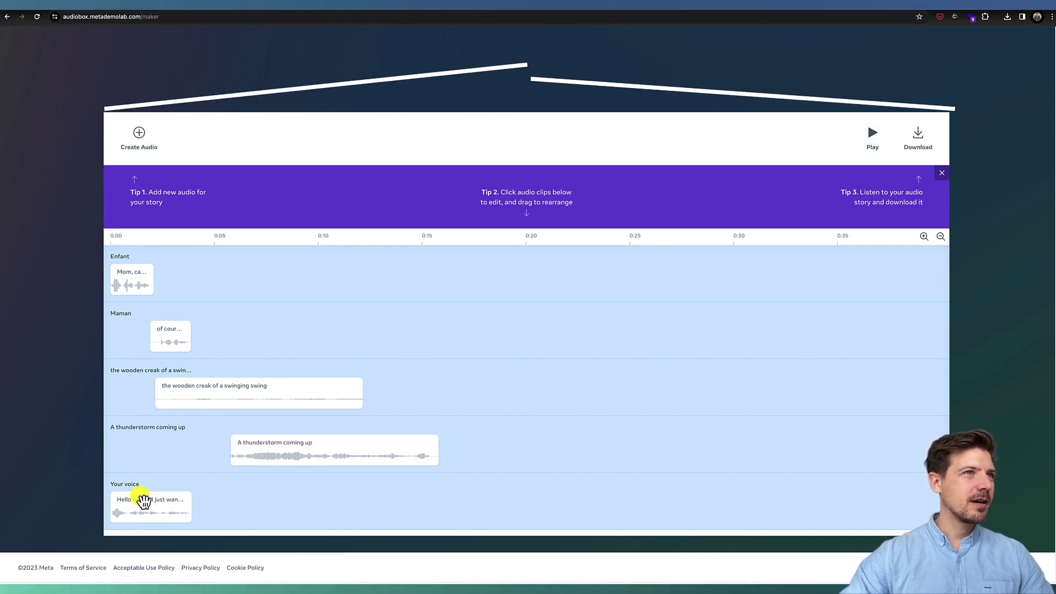
{"action": "left_click", "coordinate": [149, 501]}
{"action": "left_click_drag", "start_coordinate": [152, 501], "coordinate": [356, 492]}
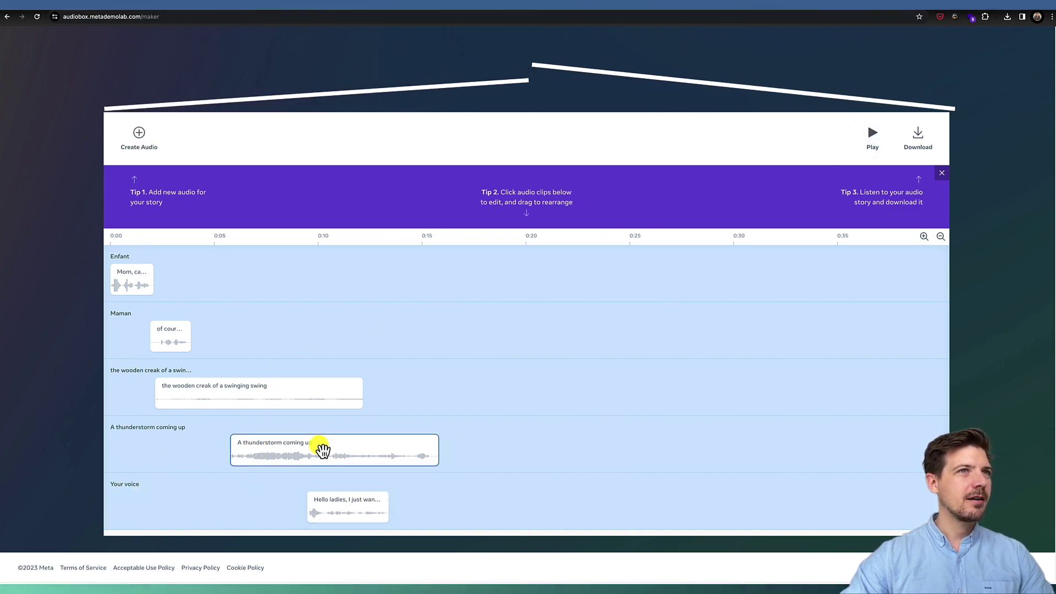
{"action": "left_click_drag", "start_coordinate": [389, 448], "coordinate": [277, 446]}
{"action": "left_click_drag", "start_coordinate": [330, 498], "coordinate": [263, 499]}
{"action": "left_click", "coordinate": [179, 331]}
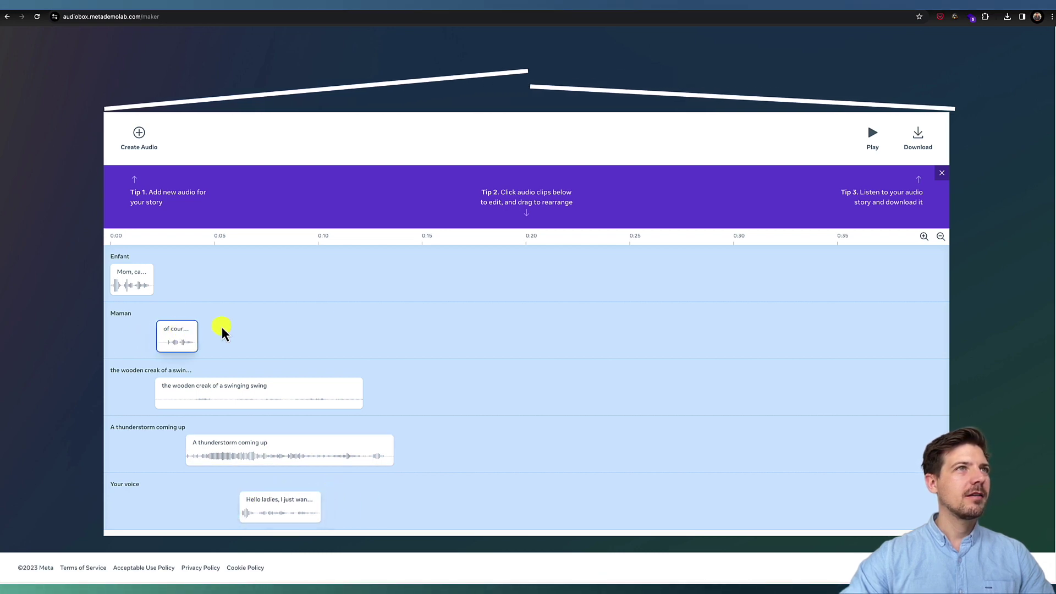
Play the rearranged story with the new voice clip and stop the playback
{"action": "left_click", "coordinate": [871, 139]}
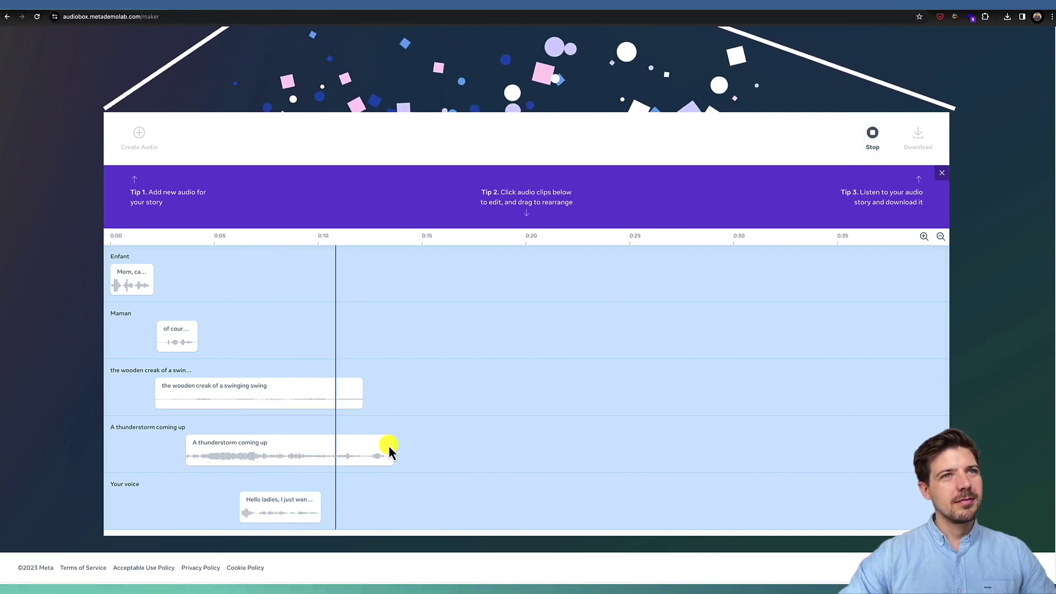
{"action": "left_click", "coordinate": [868, 147]}
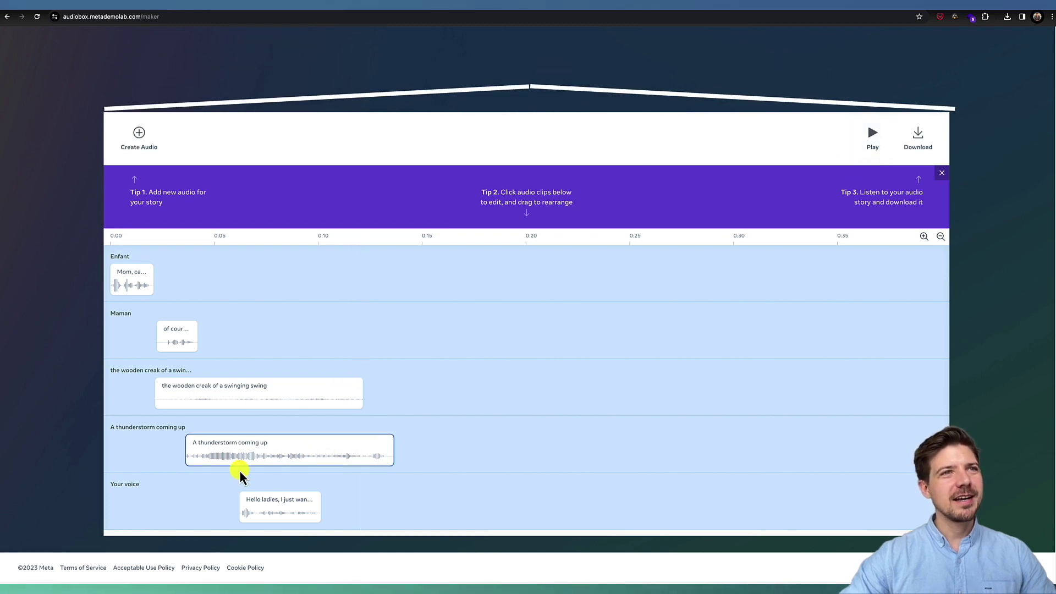
Lower the thunderstorm clip's volume to about half and move the Your voice clip to start at about 0:10
{"action": "left_click", "coordinate": [285, 454]}
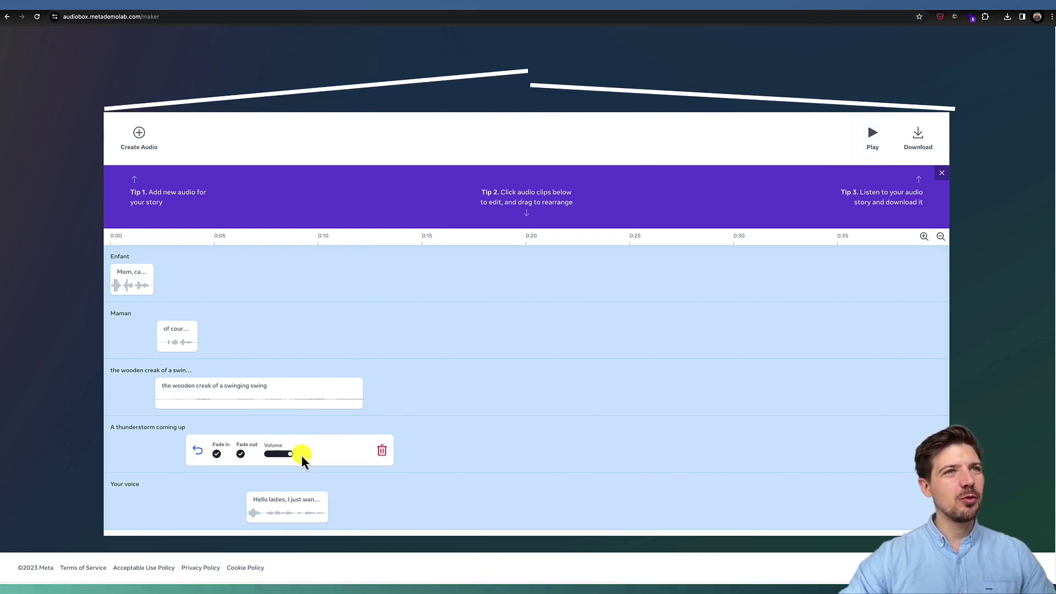
{"action": "left_click_drag", "start_coordinate": [298, 454], "coordinate": [281, 459]}
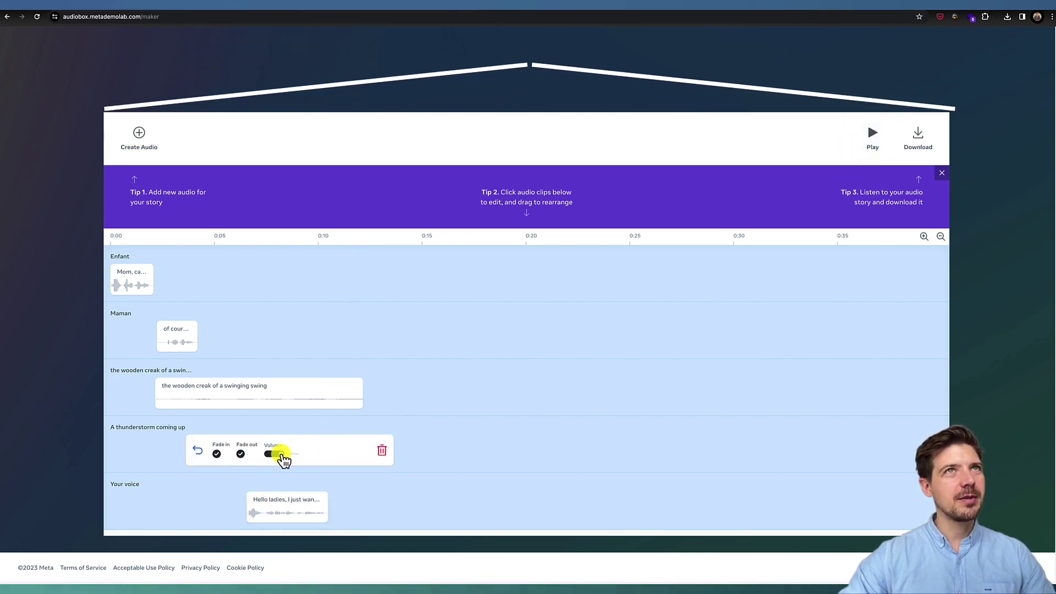
{"action": "left_click_drag", "start_coordinate": [253, 507], "coordinate": [324, 503]}
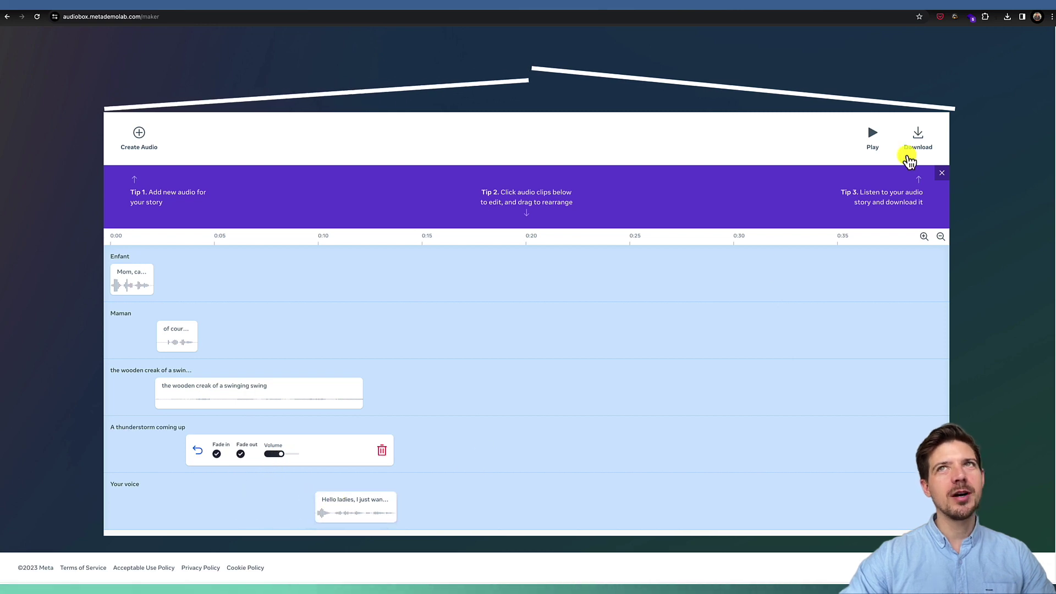